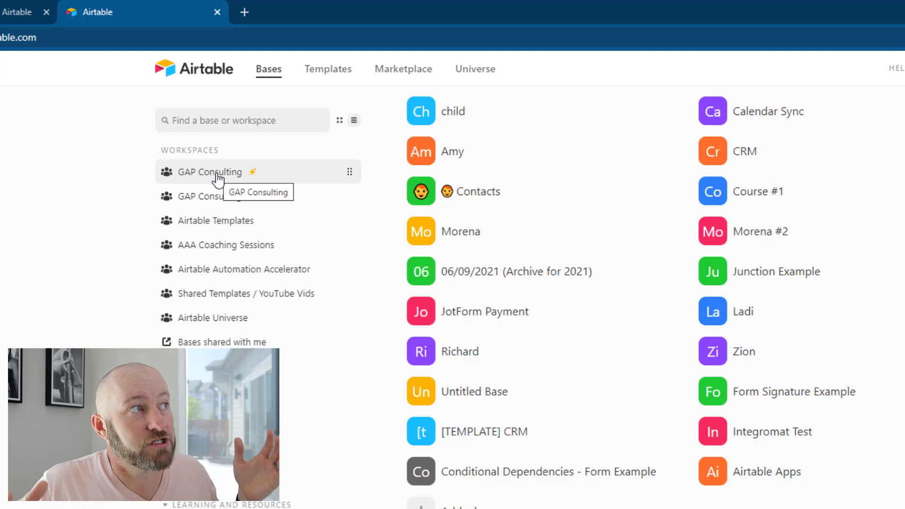
- Open a GAP Consulting - Free Plan base, view the Pivot table app, and dismiss its Pro upgrade prompt
click(217, 173)
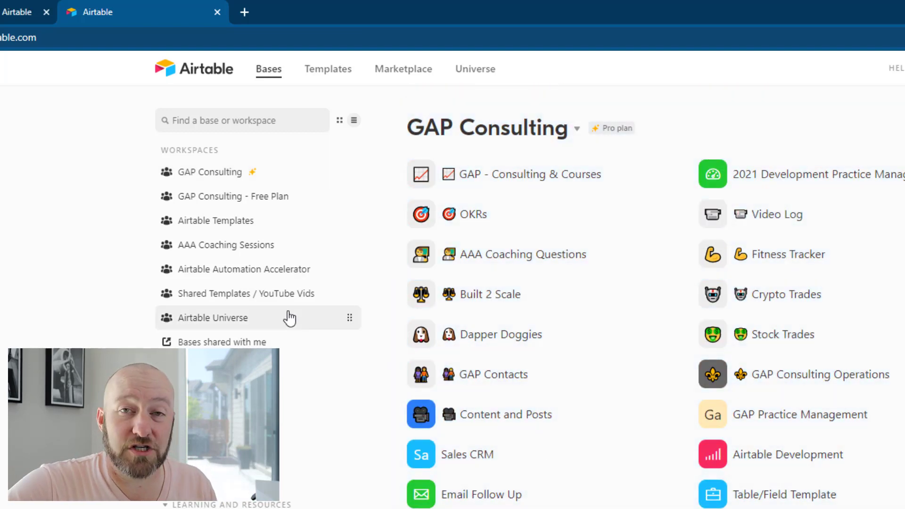
click(220, 197)
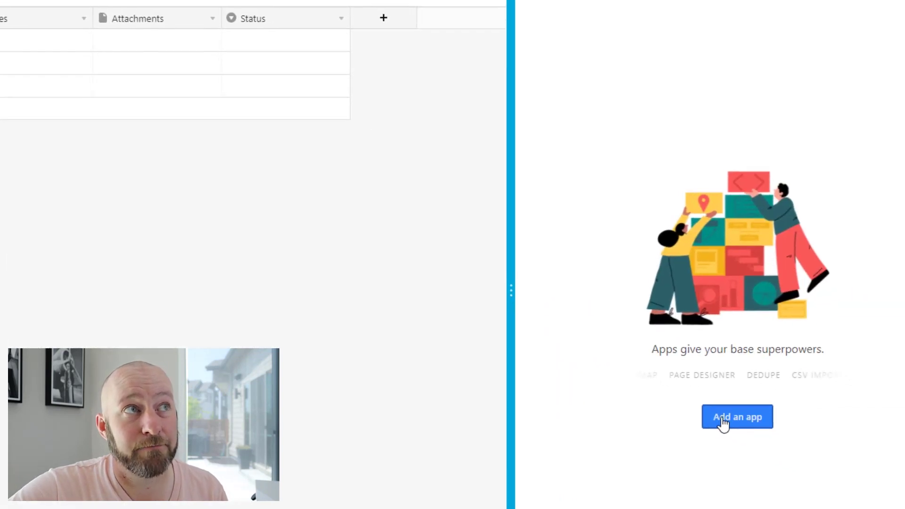
click(730, 423)
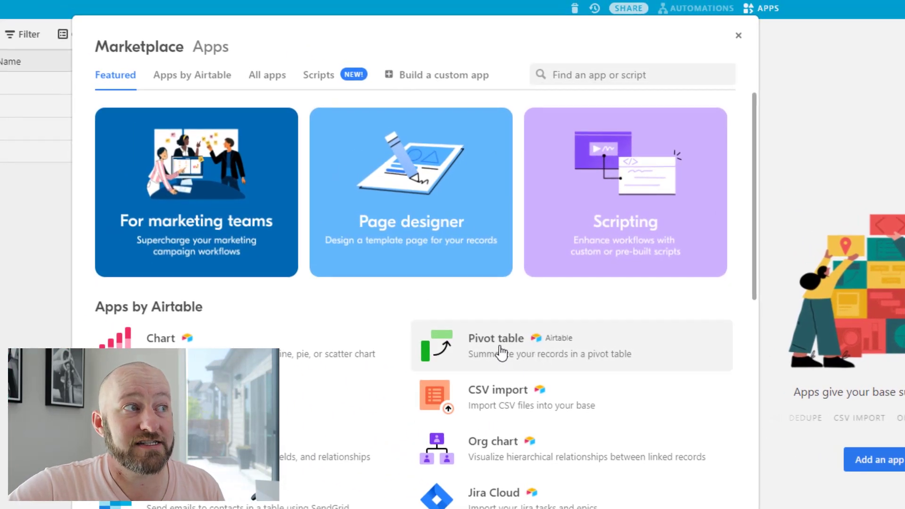
click(499, 354)
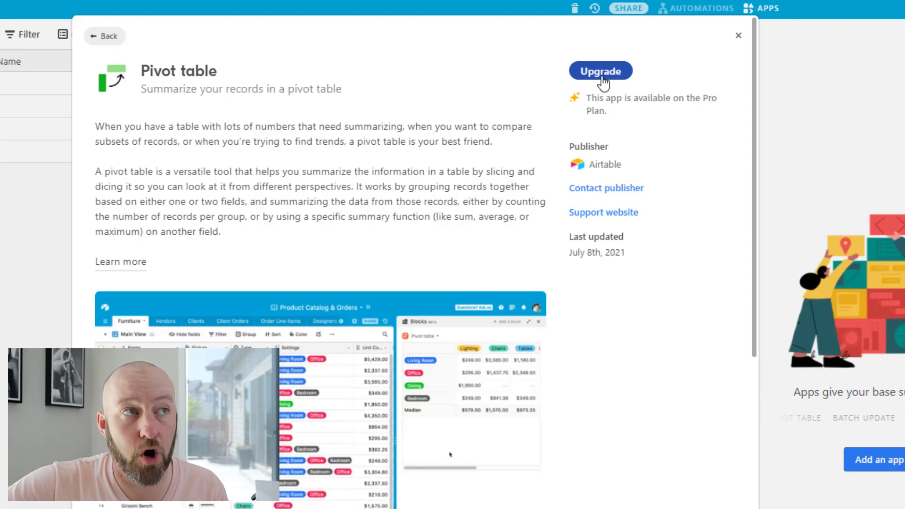
click(601, 73)
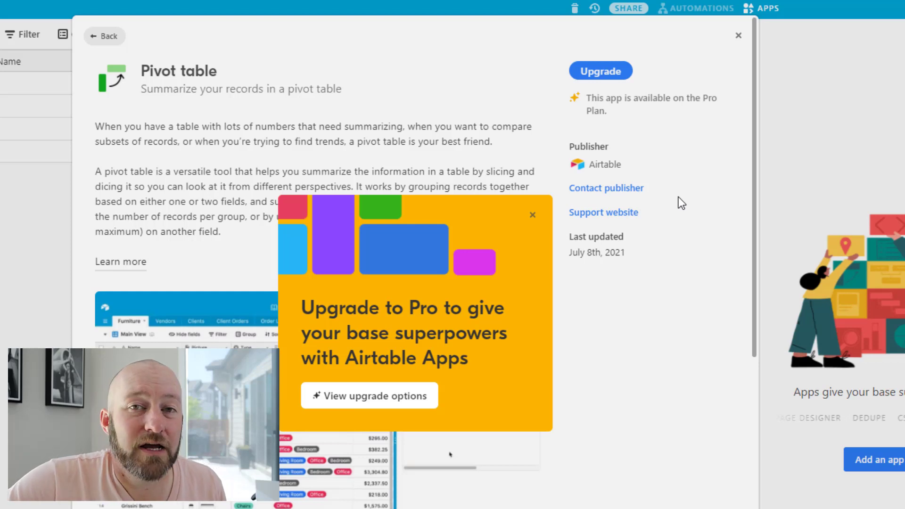
click(671, 326)
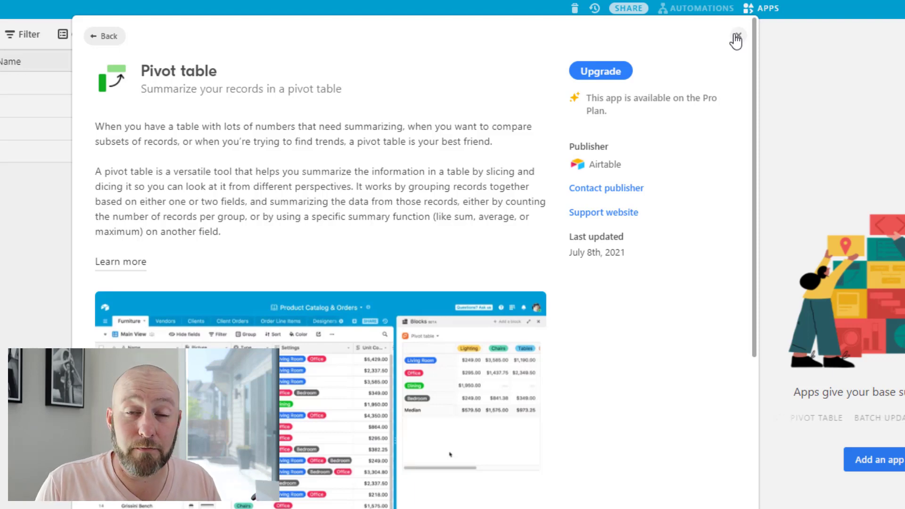
- Open QR Code Maker from the All apps marketplace list and try its Pro-only upgrade
click(735, 39)
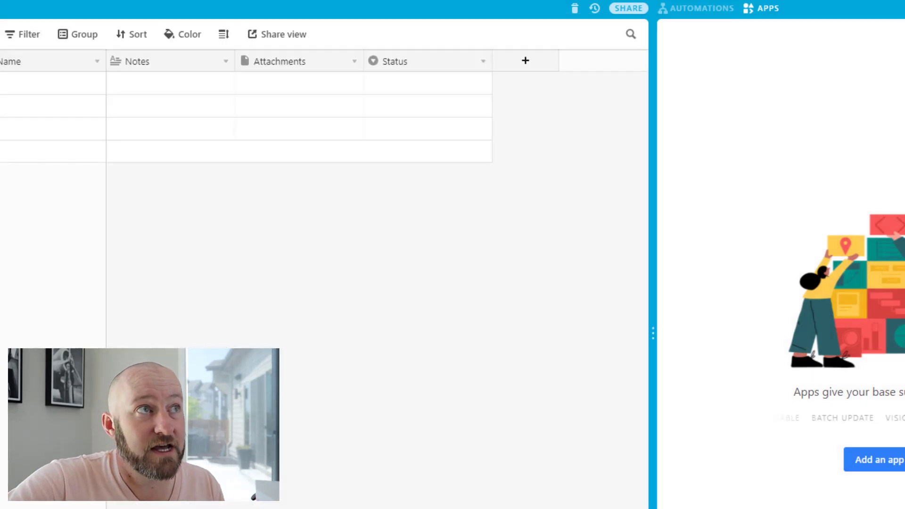
click(877, 460)
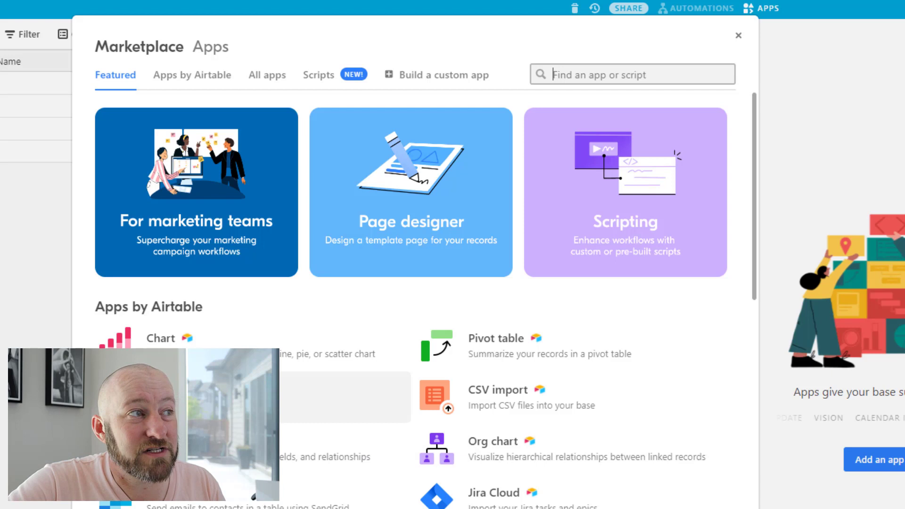
click(267, 76)
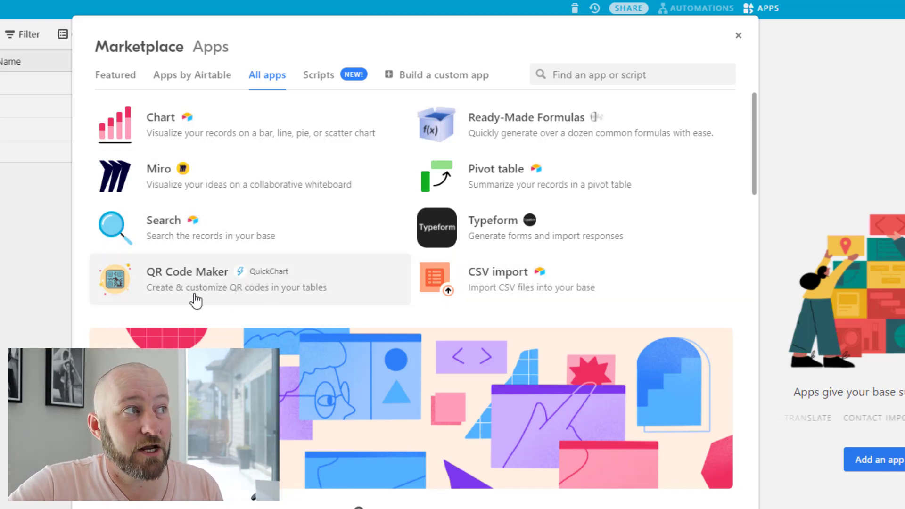
click(169, 285)
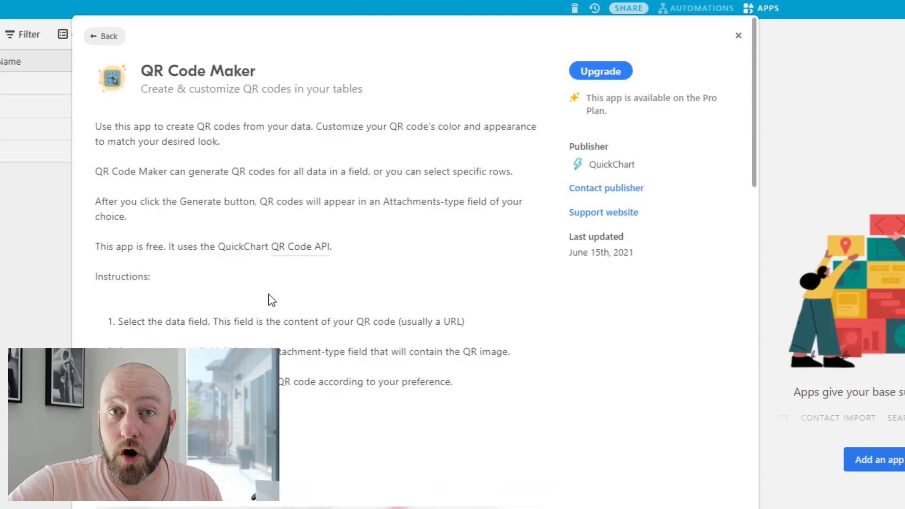
click(611, 78)
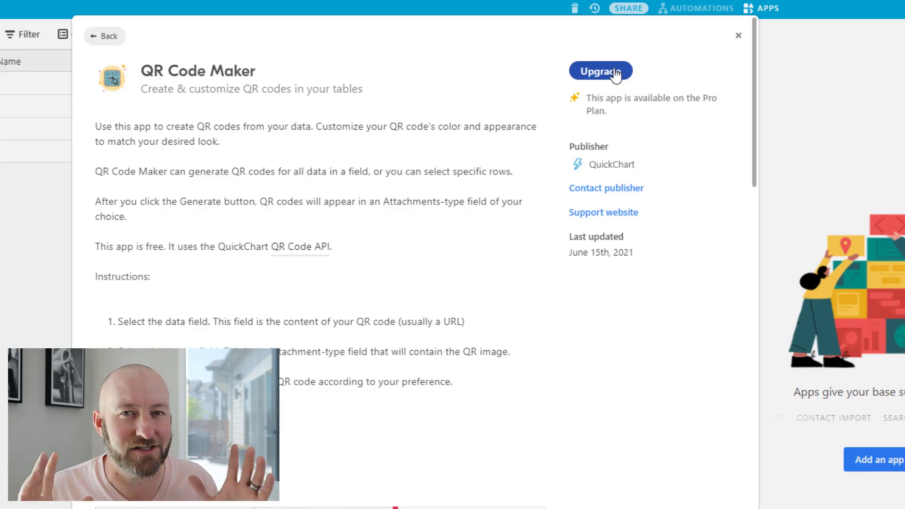
- Close the QR Code Maker details and bring up the Airtable Apps base's app marketplace
click(738, 35)
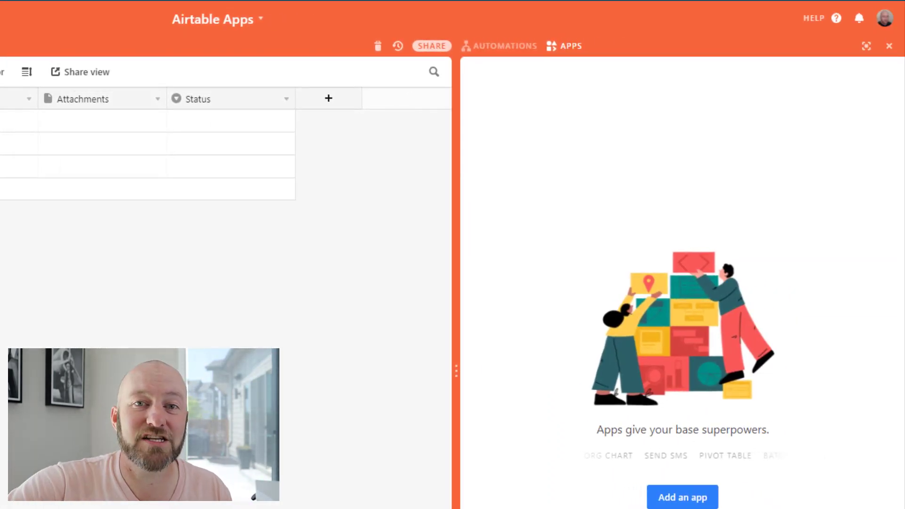
click(683, 497)
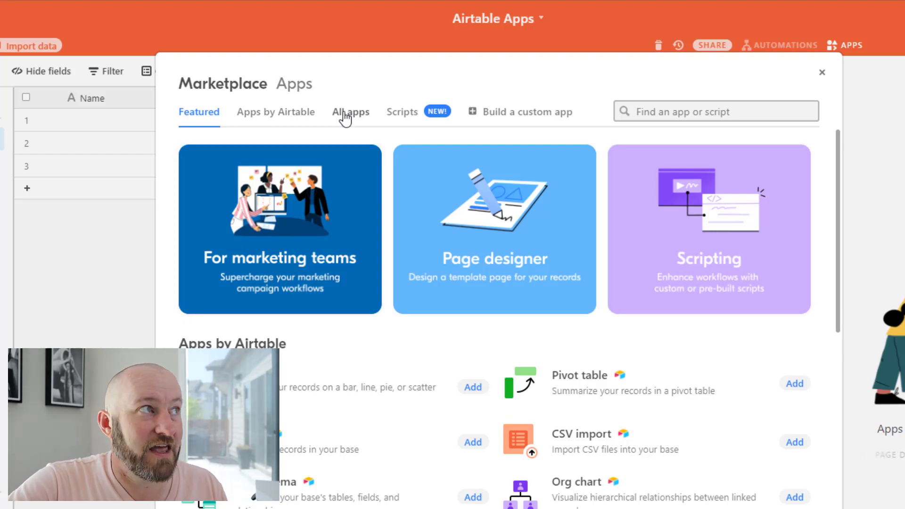
- Filter the marketplace to Apps by Airtable, then focus the Find an app or script search
click(269, 116)
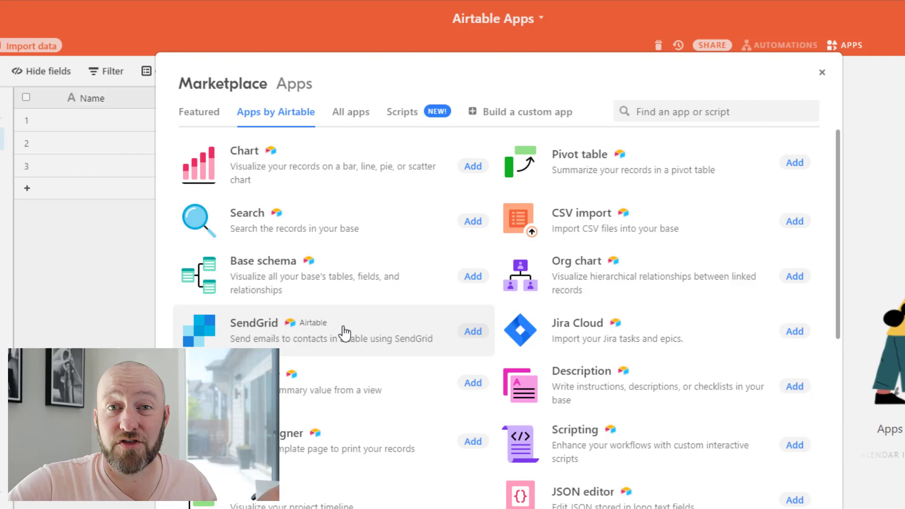
mouse_move(259, 339)
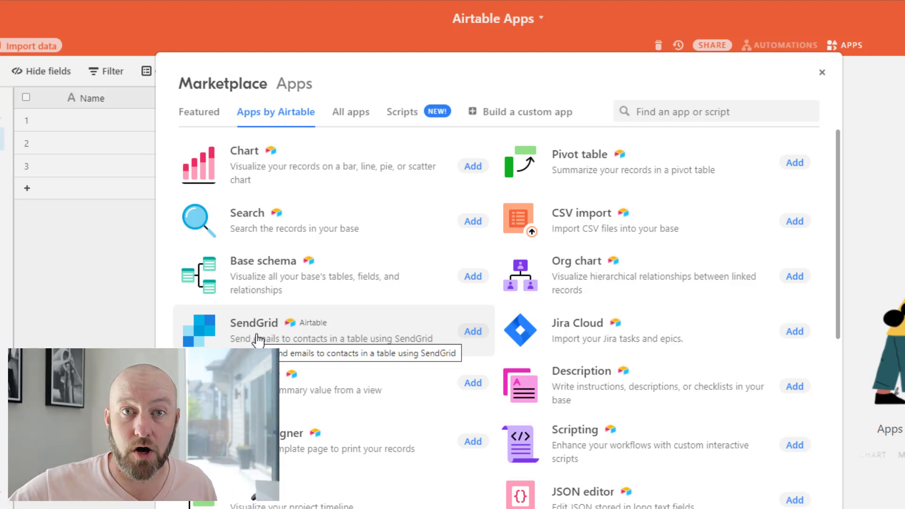
scroll(595, 353, down, 2)
scroll(680, 410, down, 4)
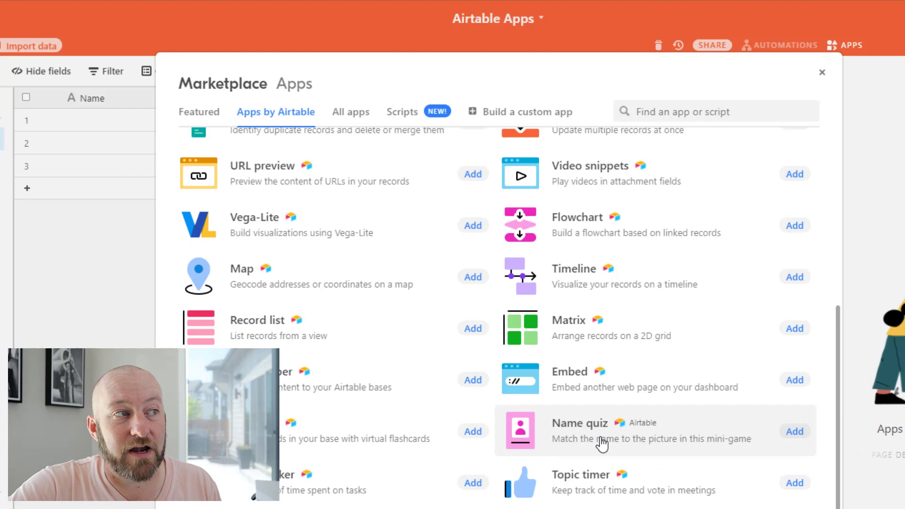
scroll(602, 445, down, 3)
scroll(544, 455, down, 2)
scroll(546, 453, up, 5)
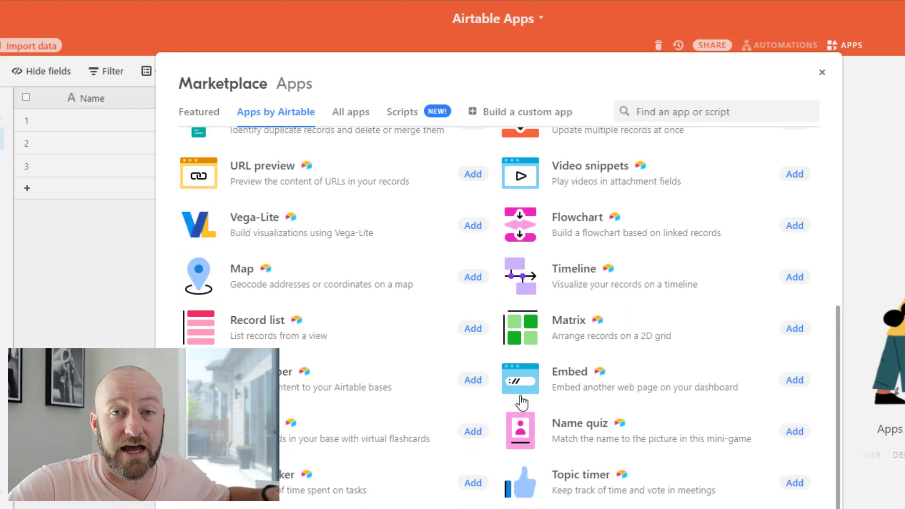
scroll(636, 283, up, 5)
click(676, 113)
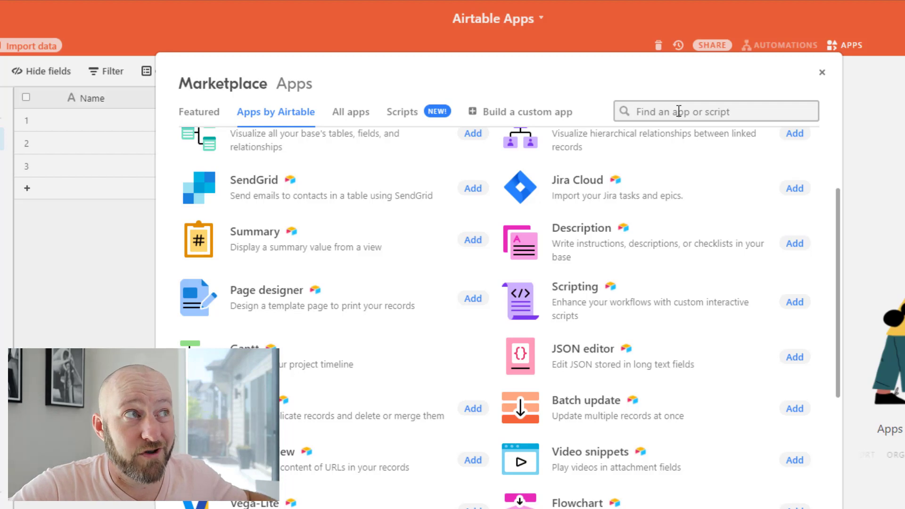
text(char)
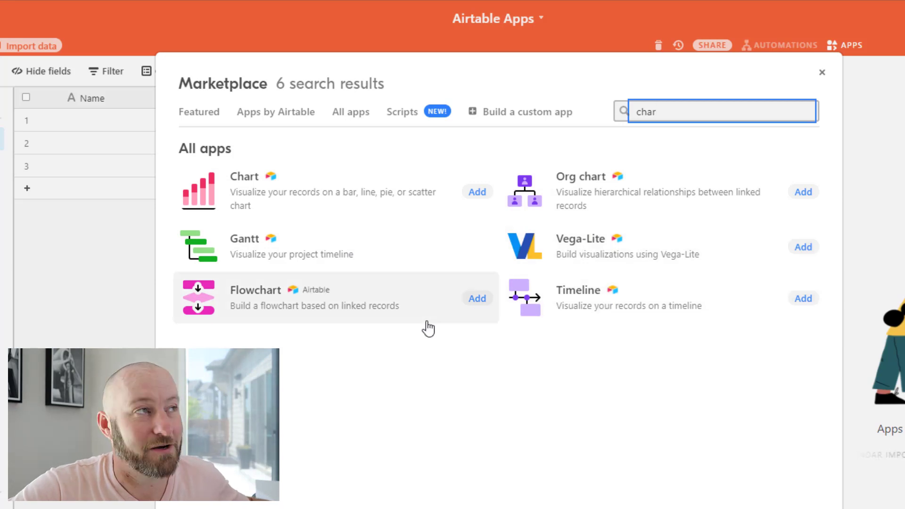
- Clear the 'char' search to show All apps, including Chart, Miro and Pivot table
click(351, 112)
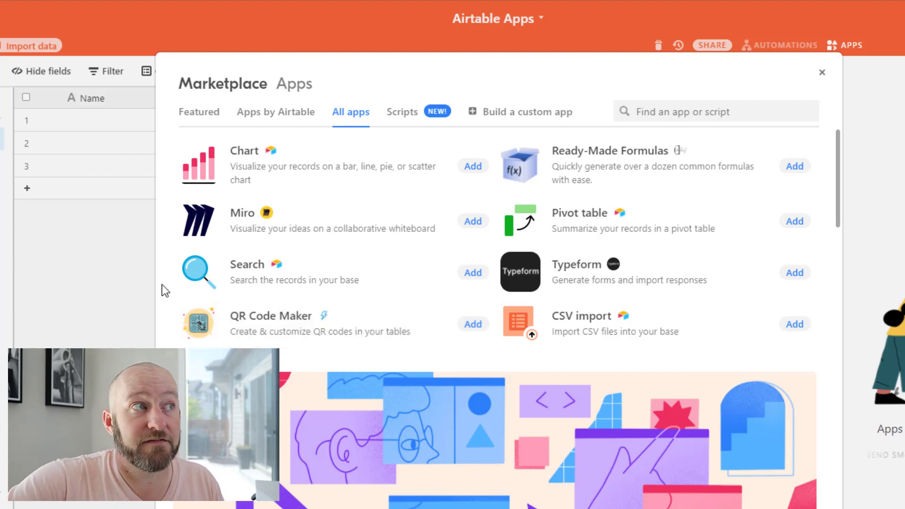
click(604, 288)
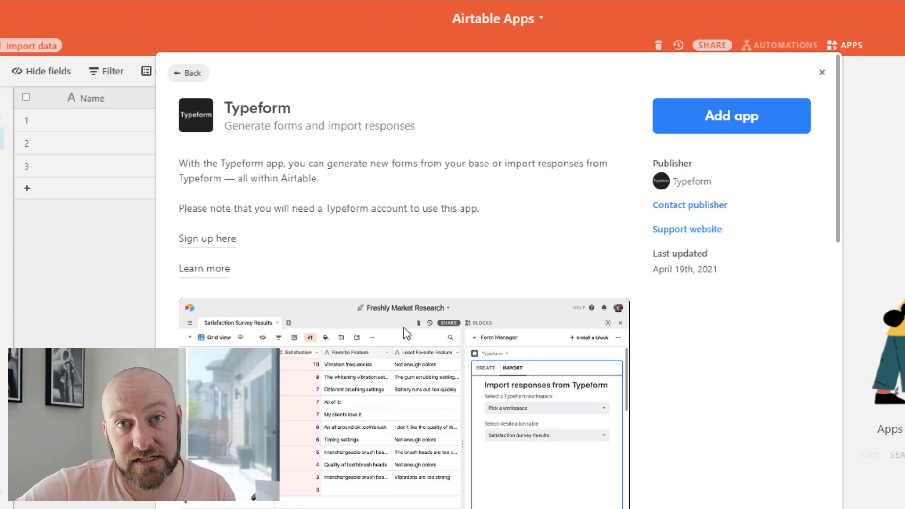
scroll(597, 368, down, 4)
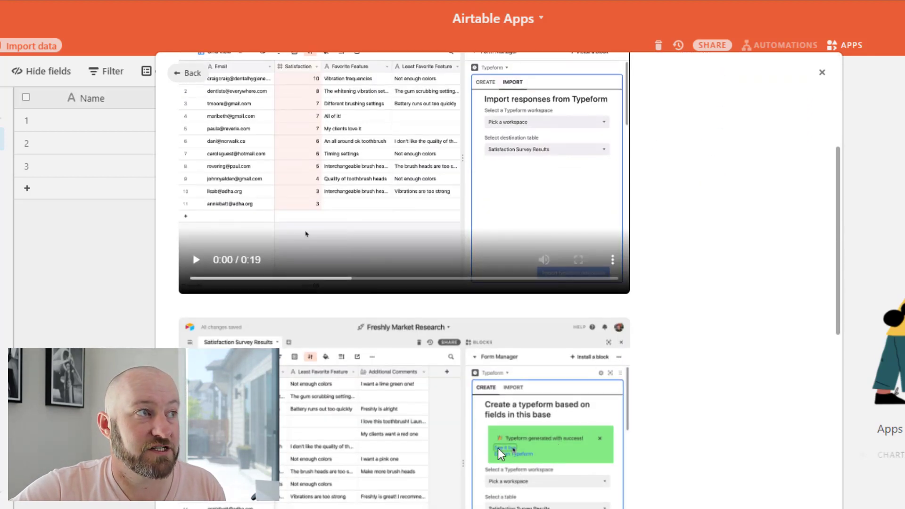
scroll(819, 428, up, 1)
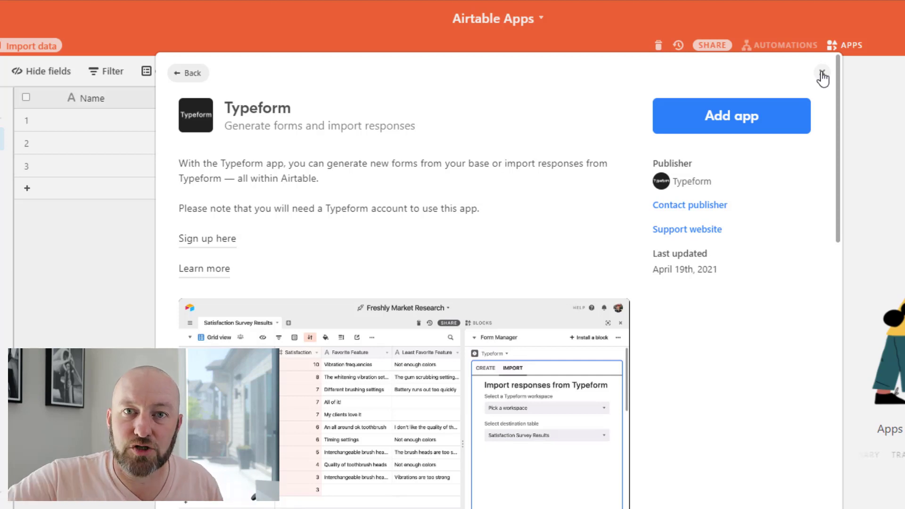
click(823, 76)
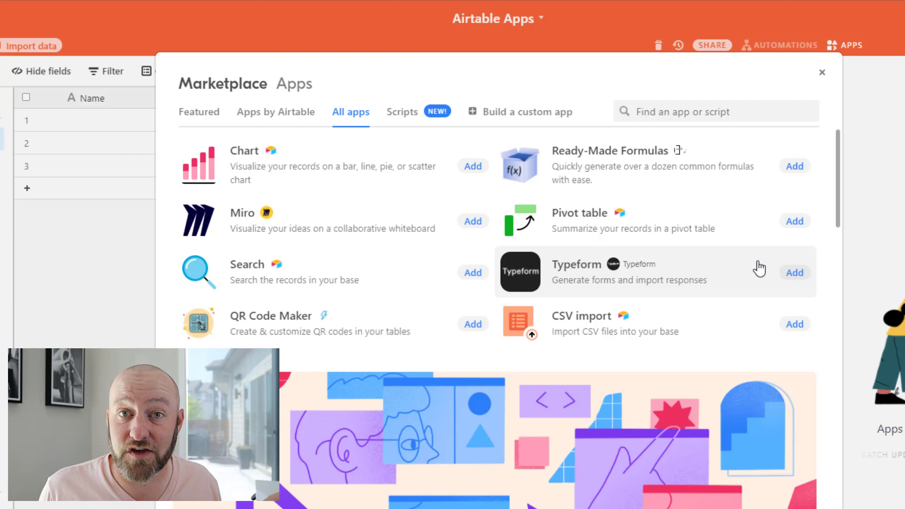
- View the QR Code Generator details from a 'qr' search, then return to the Featured marketplace
click(770, 111)
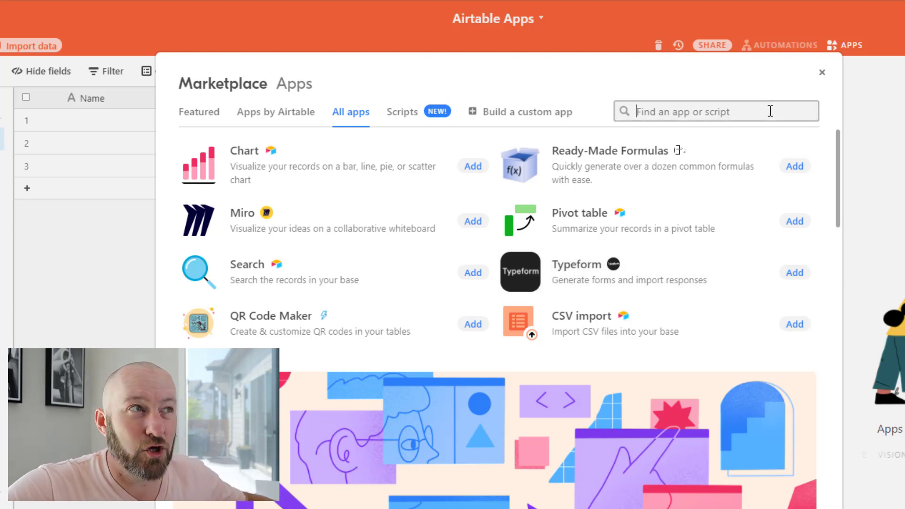
text(qr)
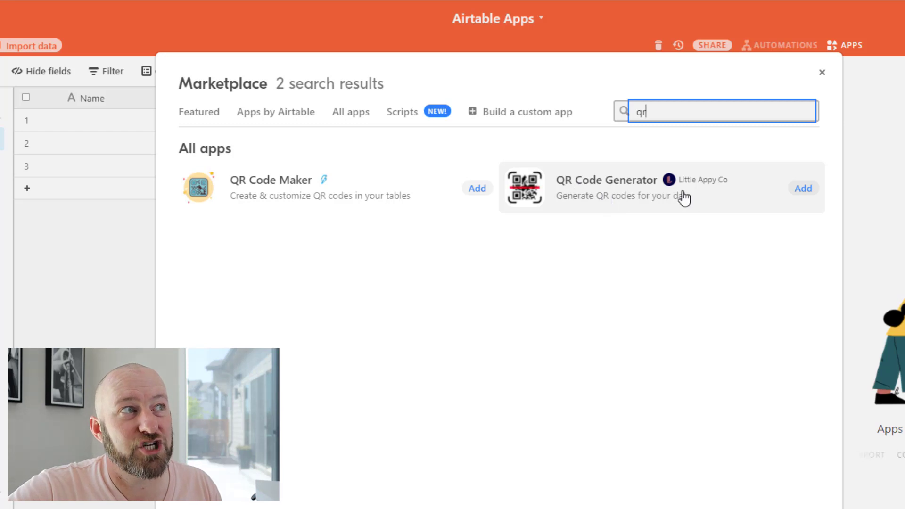
click(713, 188)
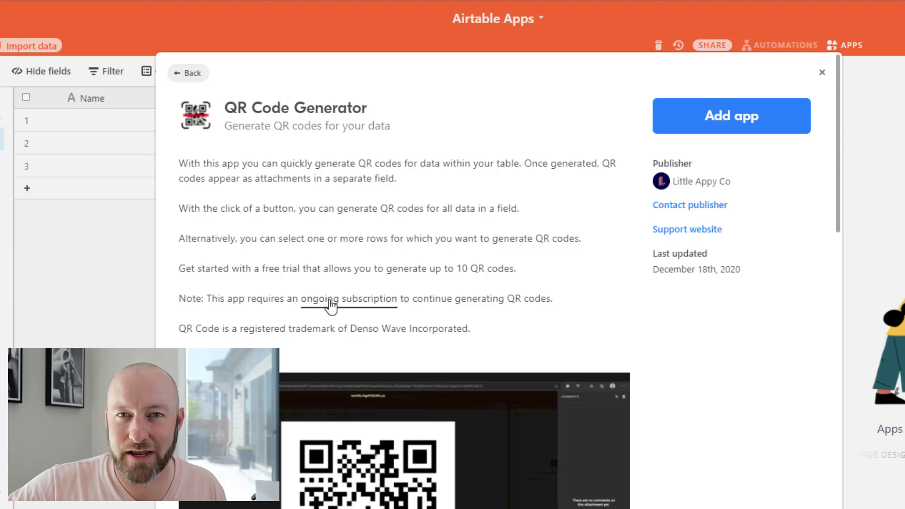
click(820, 73)
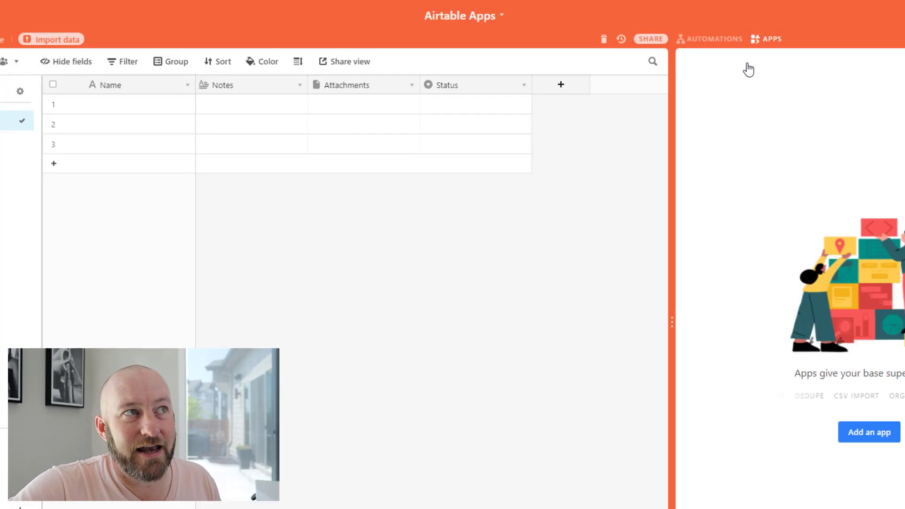
click(836, 408)
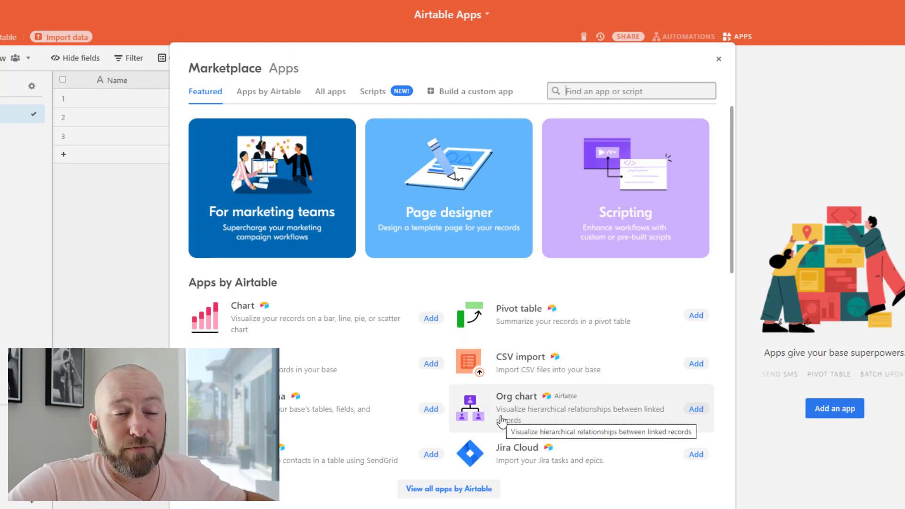
mouse_move(507, 409)
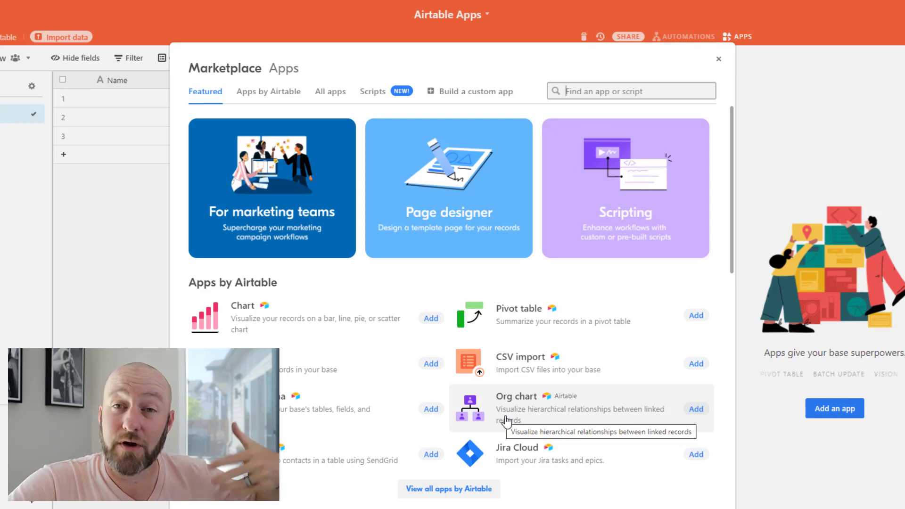
- Open the Org chart app's details from the Featured Apps by Airtable list
click(506, 422)
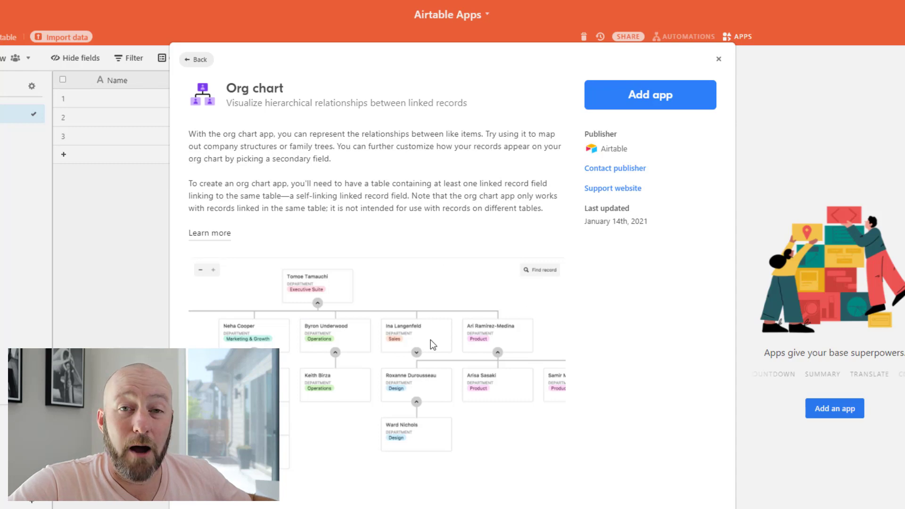
- Add Org chart to the dashboard, check its Relationship field options, and exit full-screen view
click(665, 108)
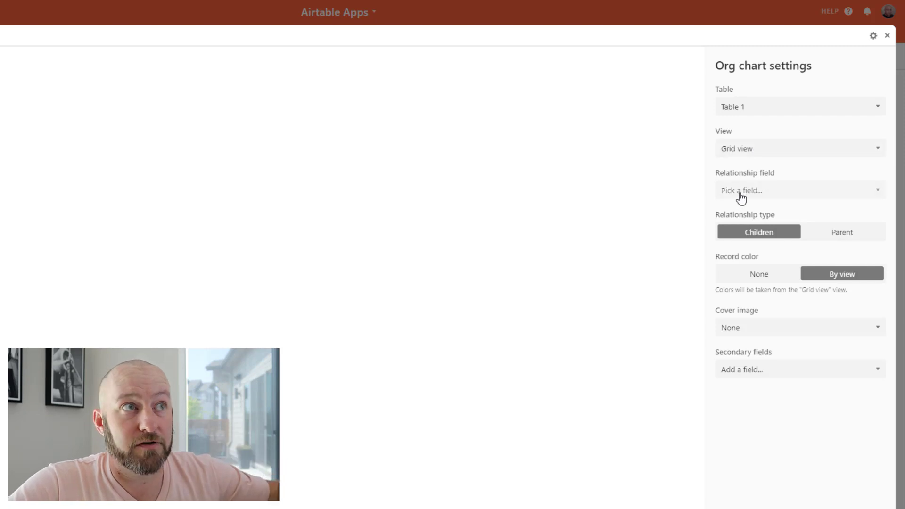
click(741, 191)
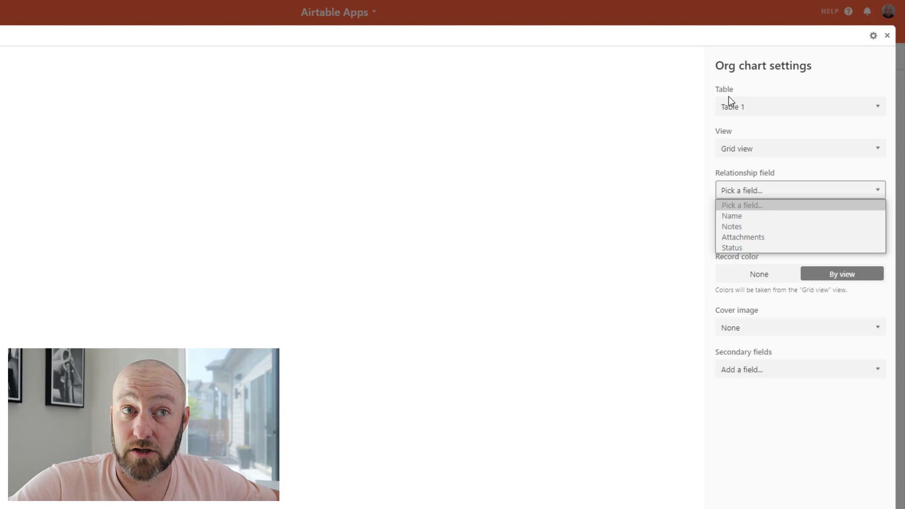
click(654, 4)
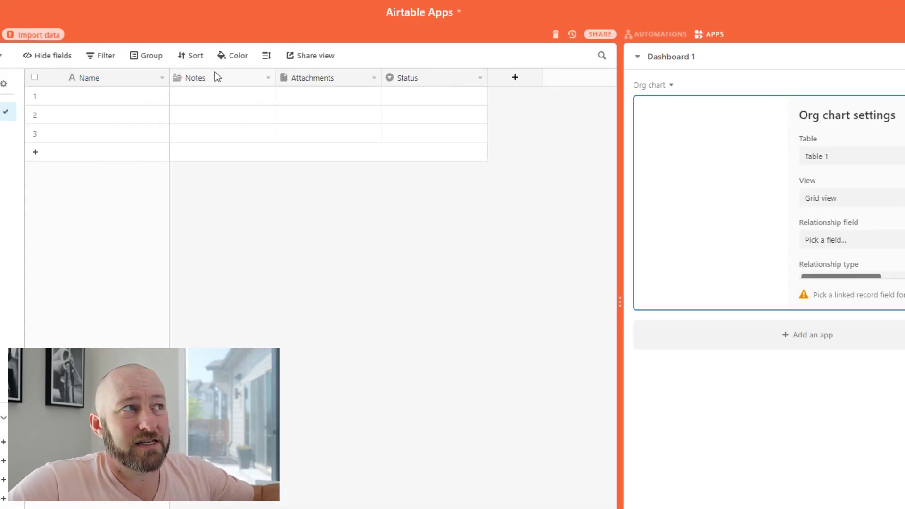
- Delete the Notes, Attachments and Status fields from Table 1, leaving only Name
right_click(215, 76)
click(335, 338)
right_click(357, 82)
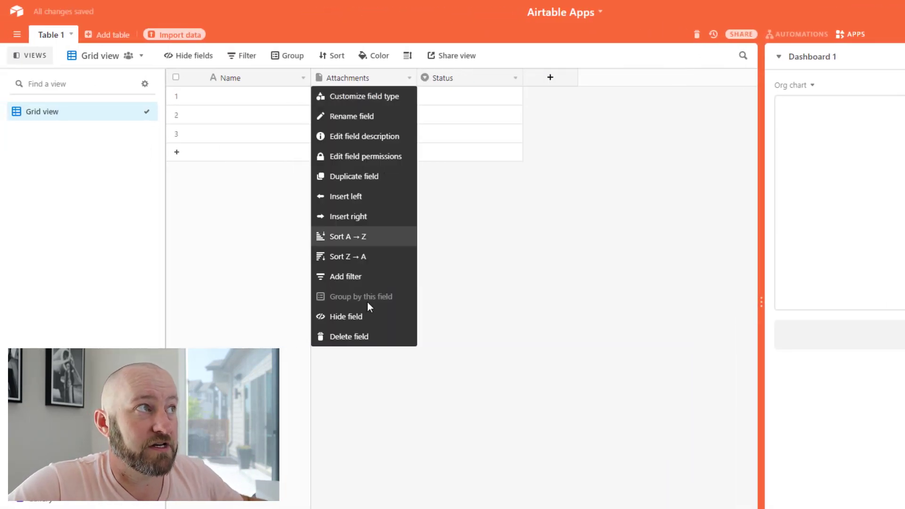
click(368, 335)
right_click(370, 80)
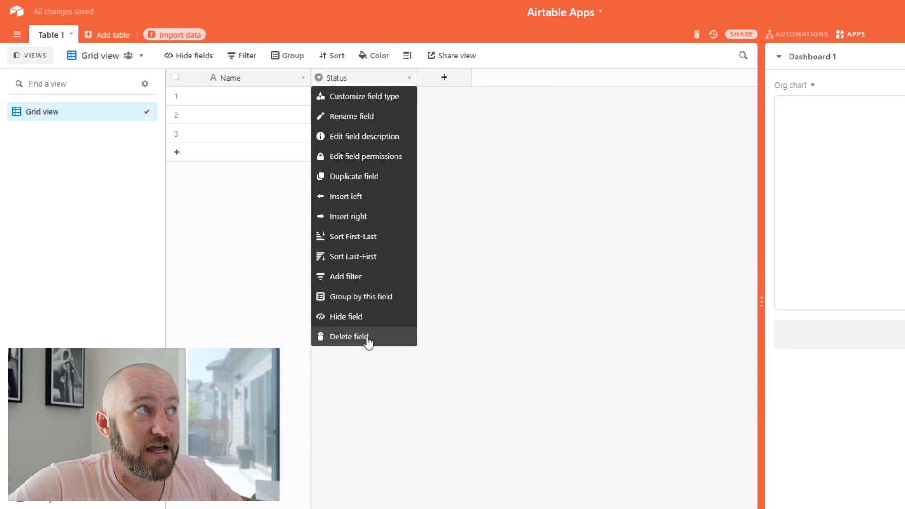
click(367, 338)
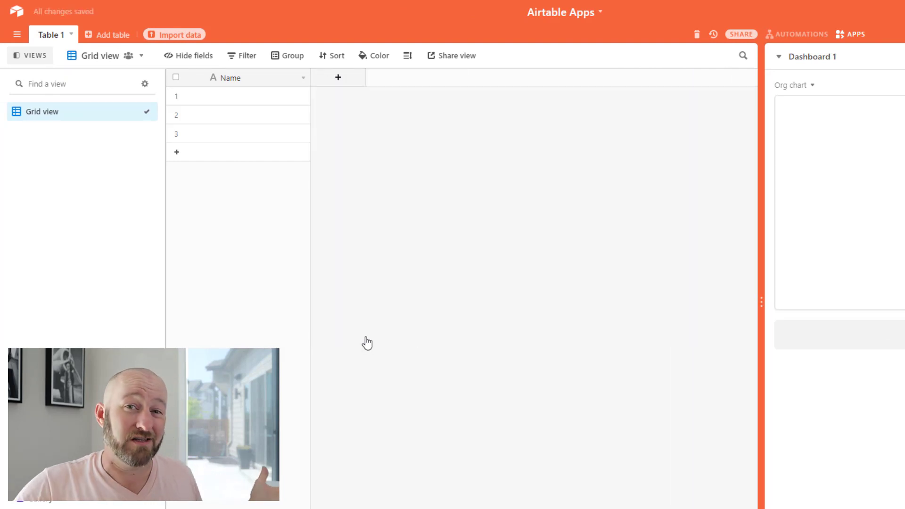
- Enter Gareth, Matt, Connor and Alli as the four records in Table 1
click(270, 105)
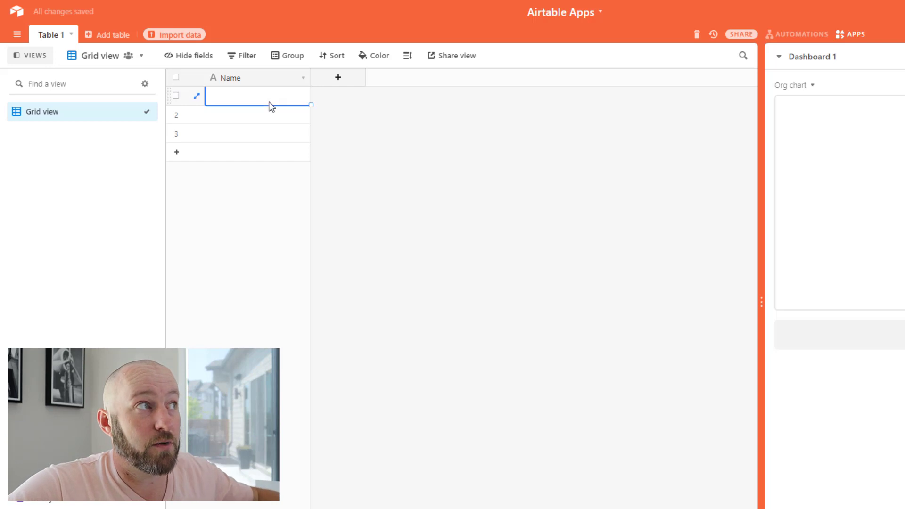
text(Gareth)
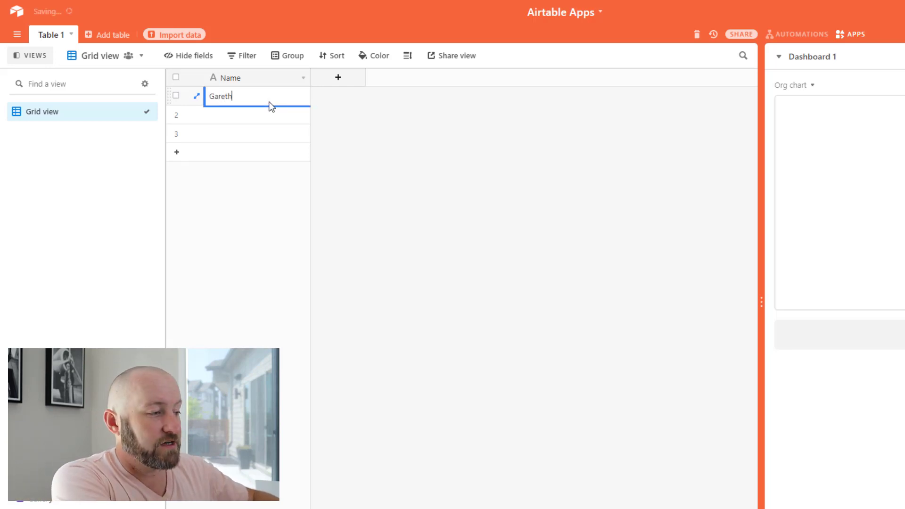
key(Return)
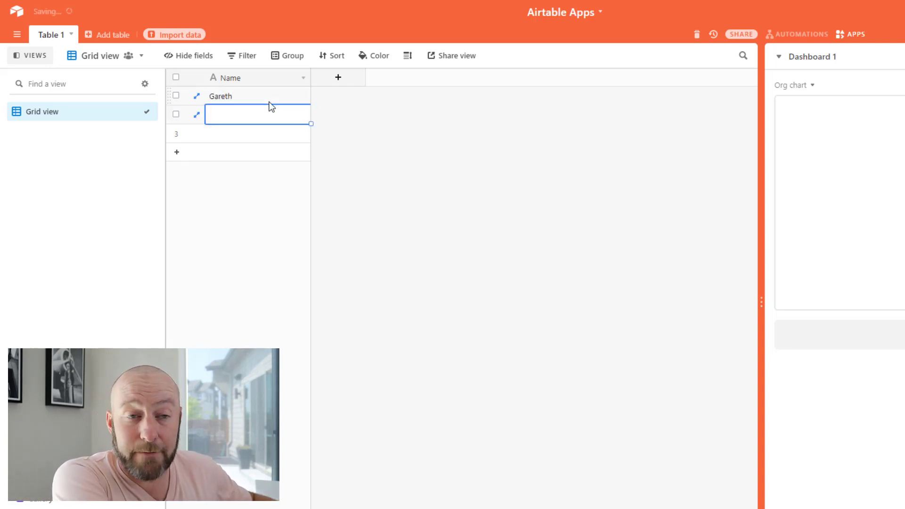
text(Matt)
key(Return)
text(Con)
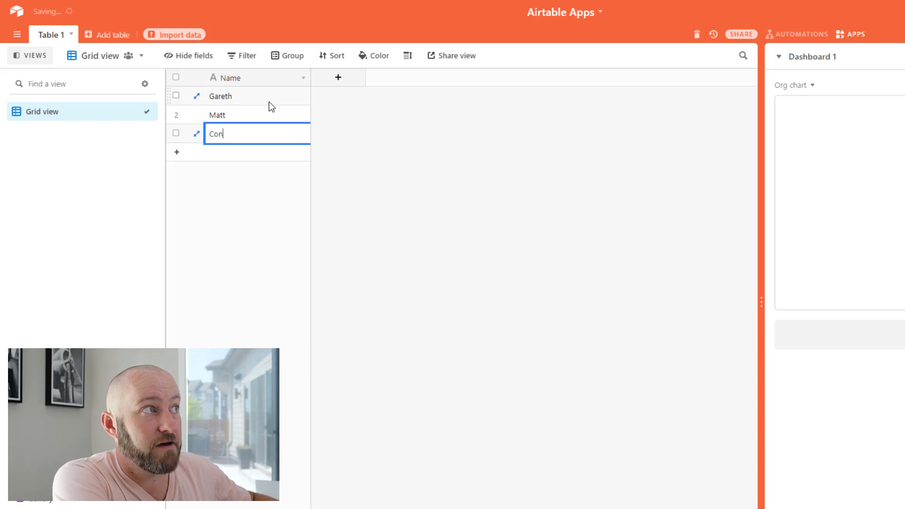
text(nor)
key(Return)
text(Alli)
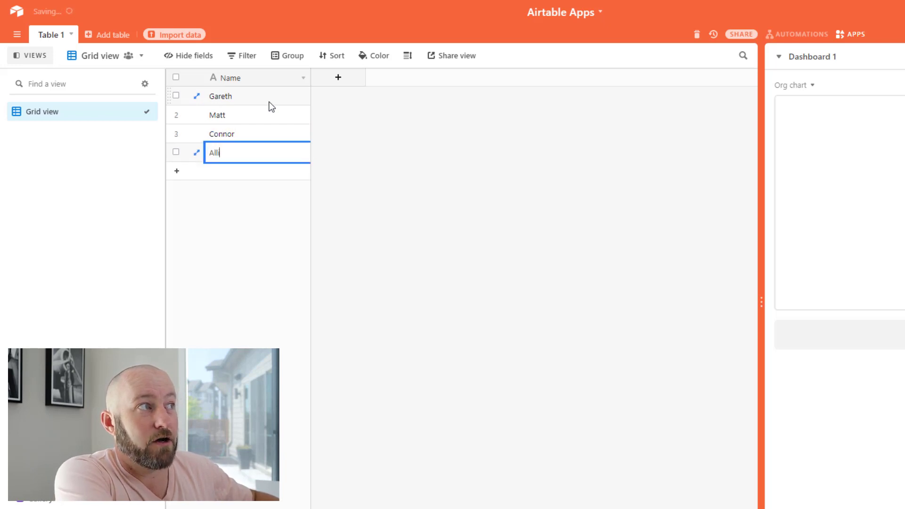
click(269, 105)
click(363, 141)
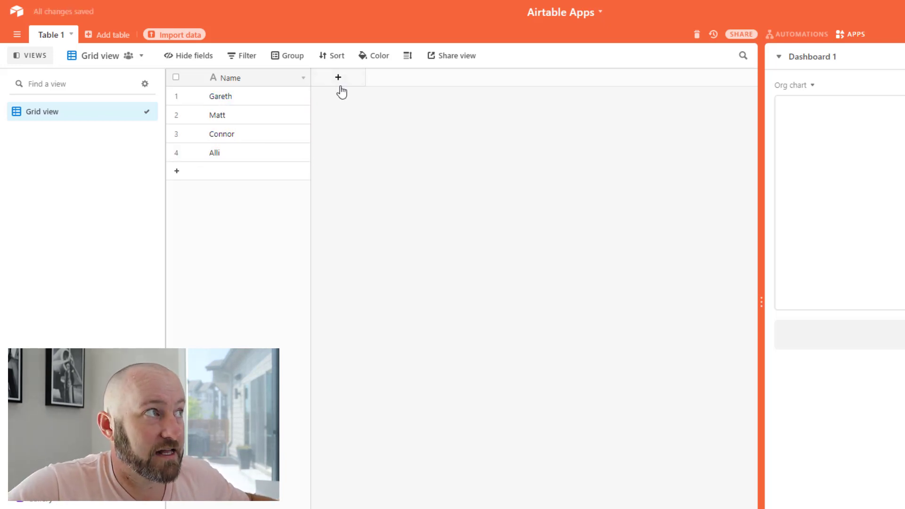
- Add a Manager field that links to records in Table 1
click(338, 79)
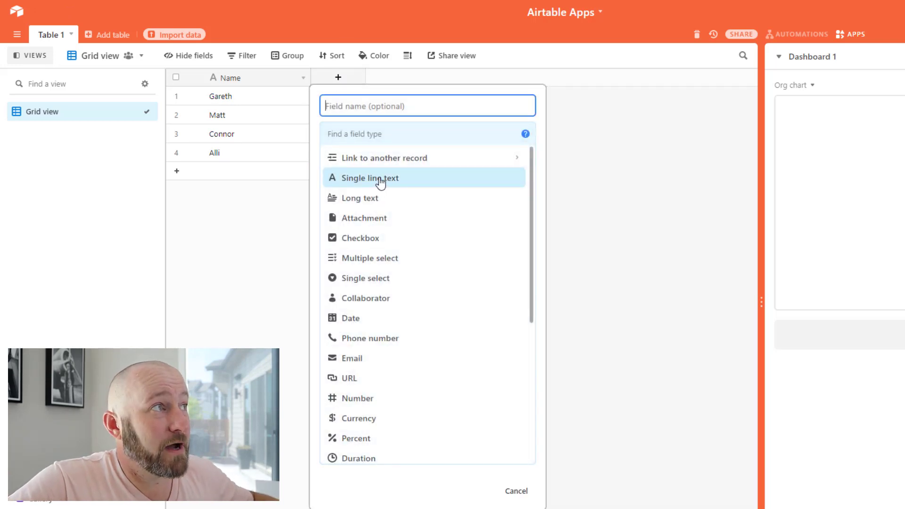
click(378, 157)
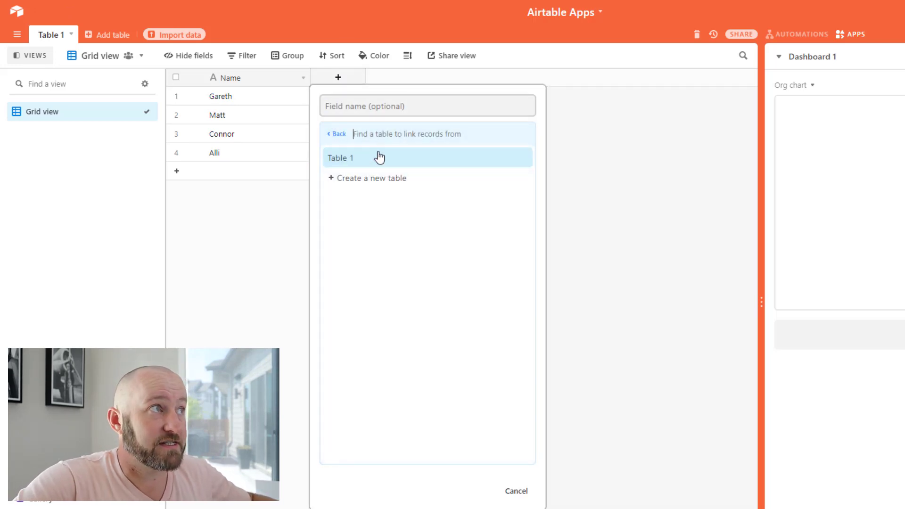
click(387, 107)
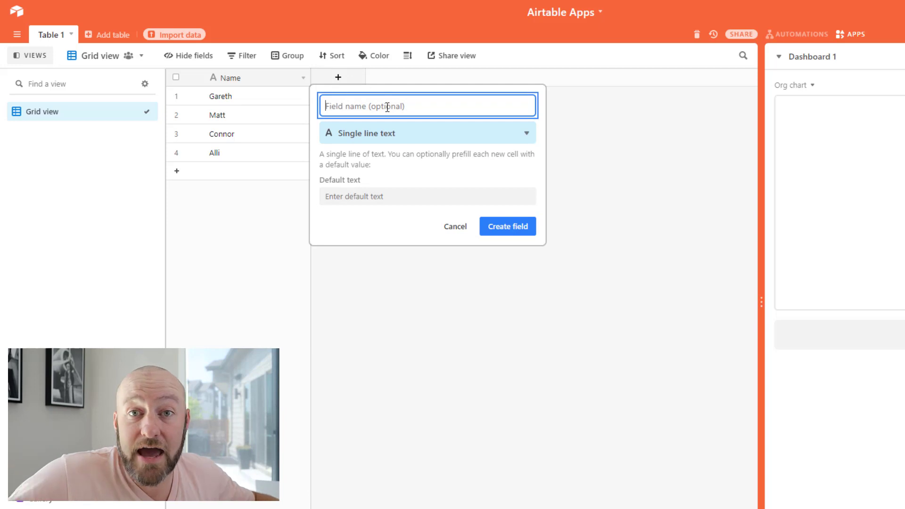
text(Manager)
key(Tab)
text(link)
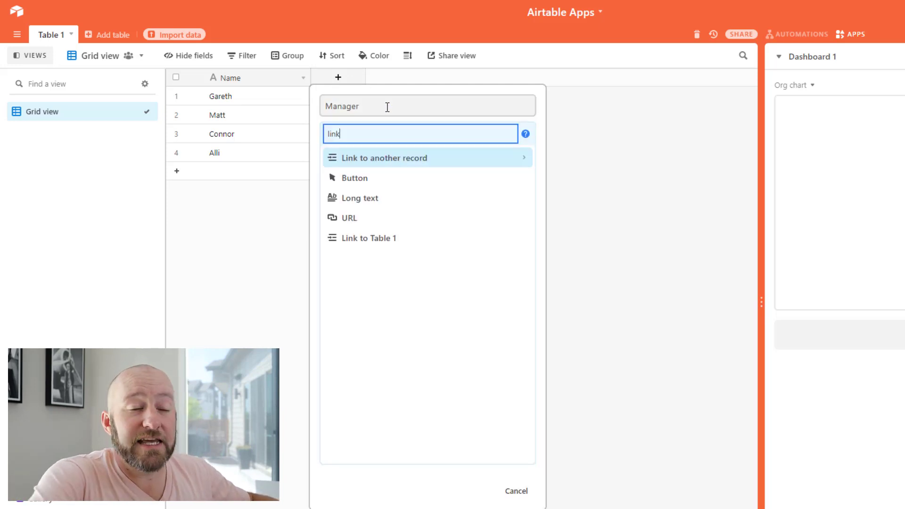
click(371, 159)
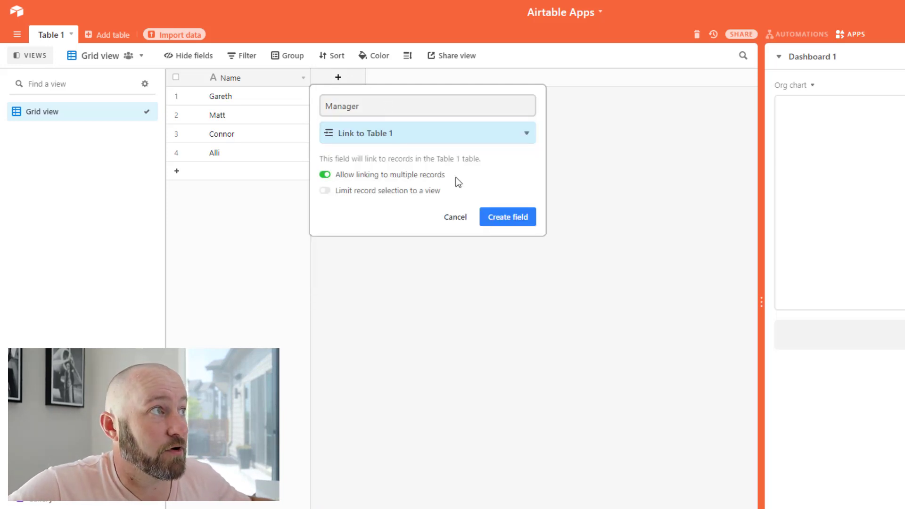
click(499, 218)
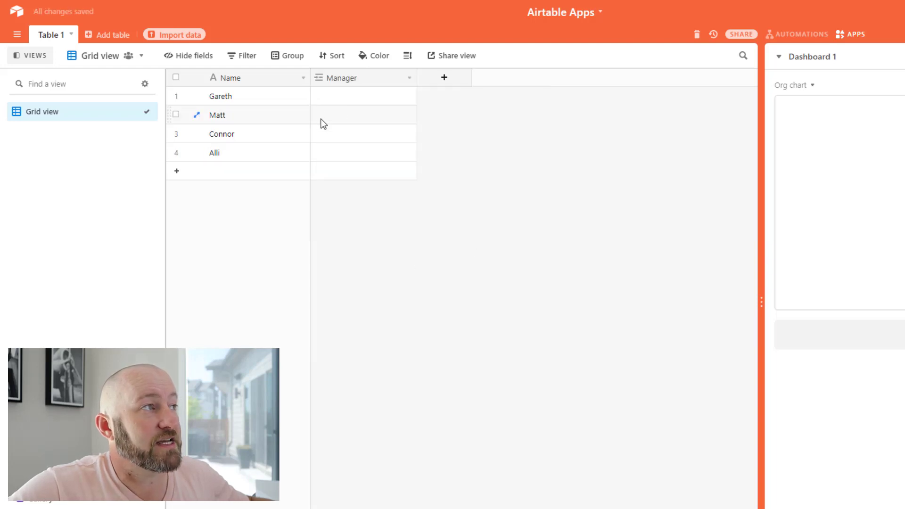
- Set Matt's Manager to Gareth, and Connor's and Alli's Manager to Matt
click(319, 117)
click(319, 115)
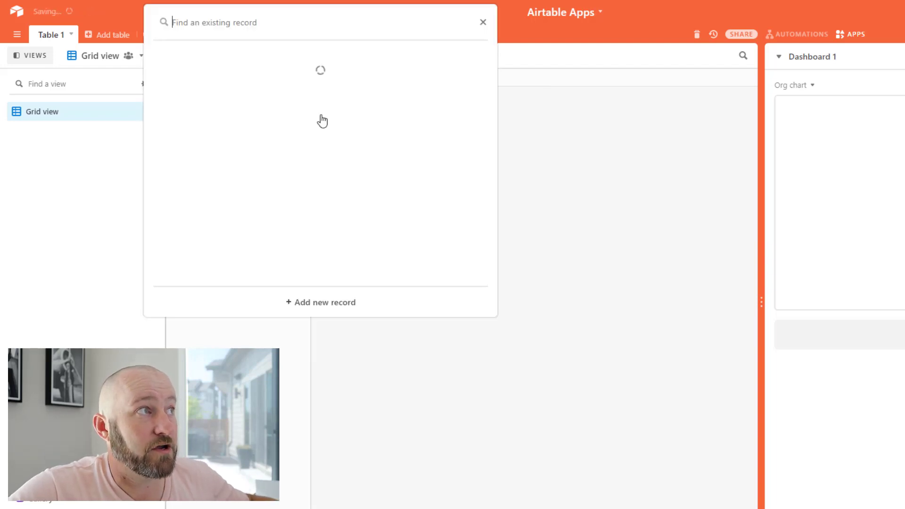
click(236, 75)
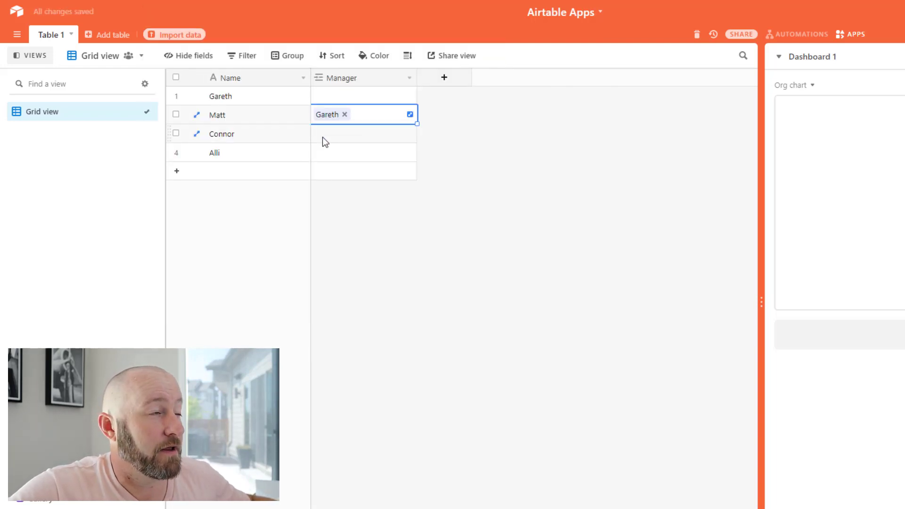
click(322, 138)
click(255, 123)
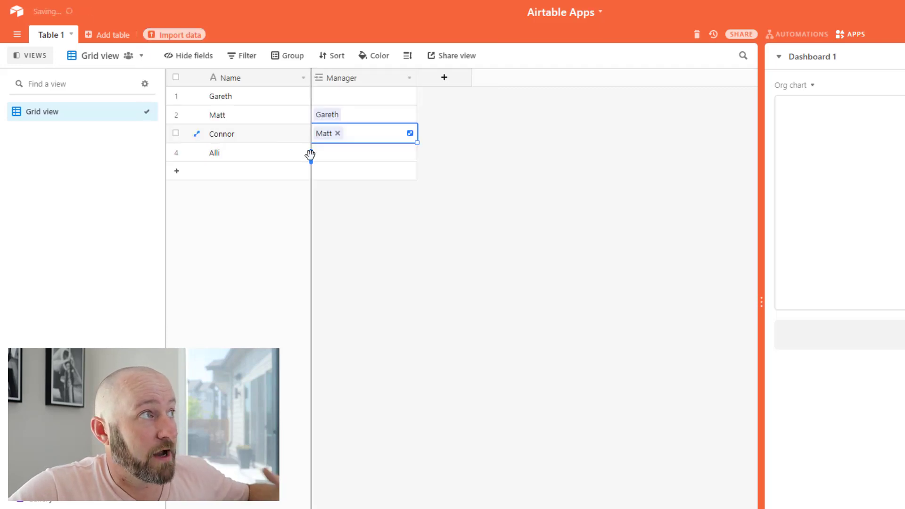
click(318, 153)
click(319, 152)
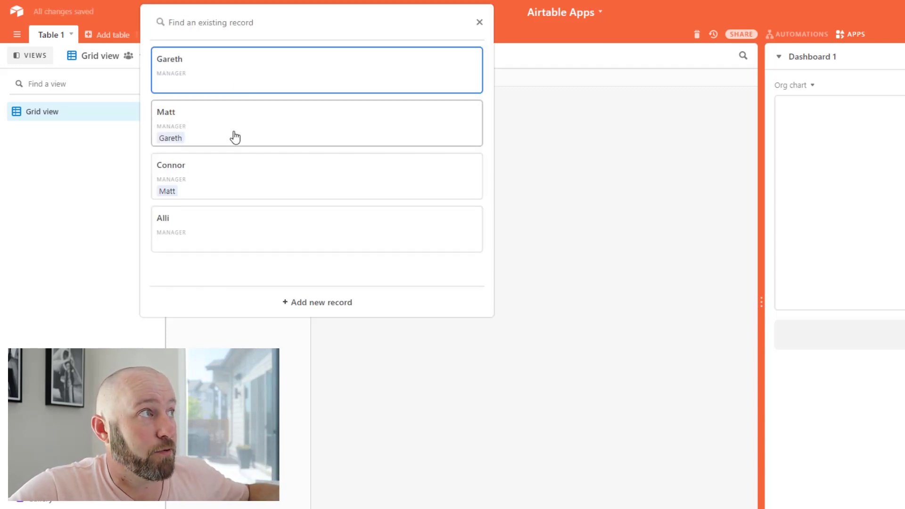
click(234, 137)
click(889, 254)
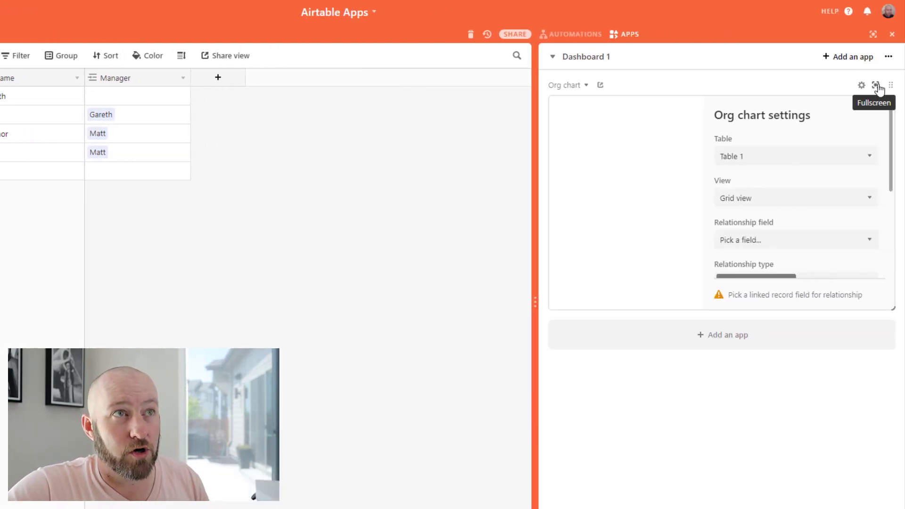
- In fullscreen, set the Org chart app to Table 1, the Manager relationship field and Parent type
click(875, 85)
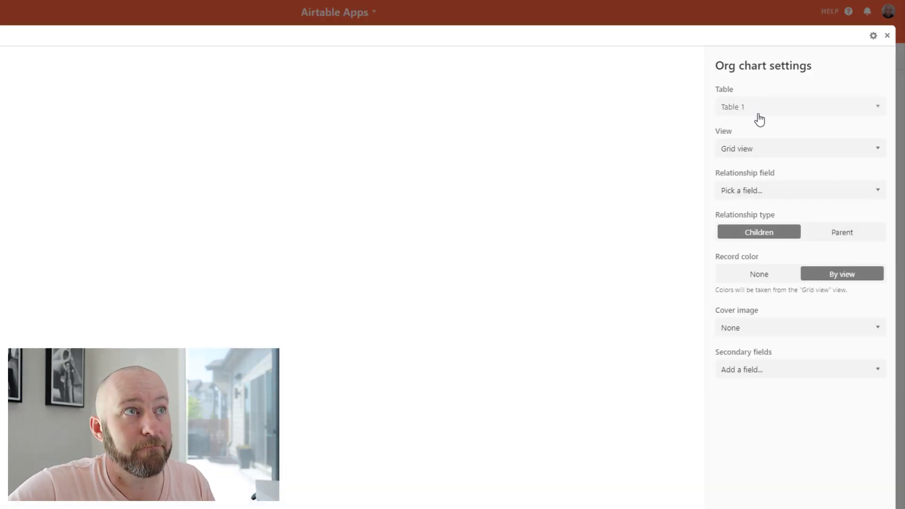
click(750, 107)
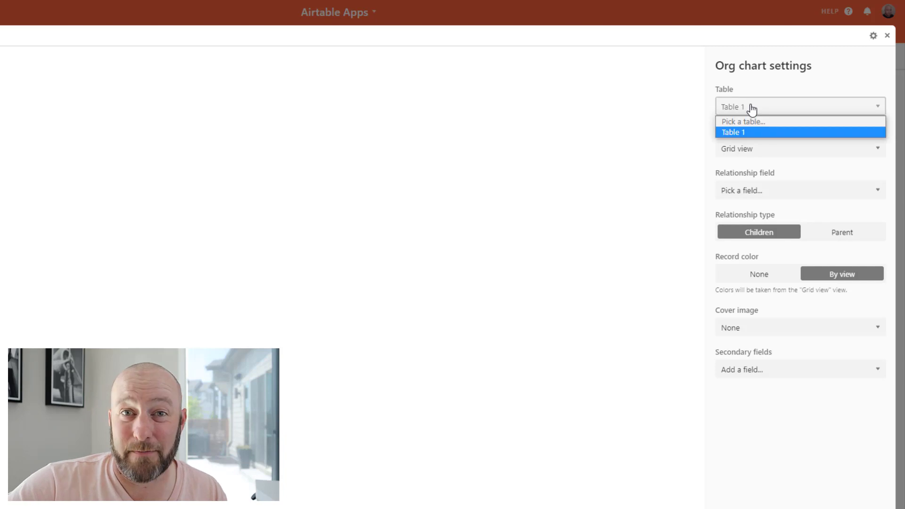
click(730, 134)
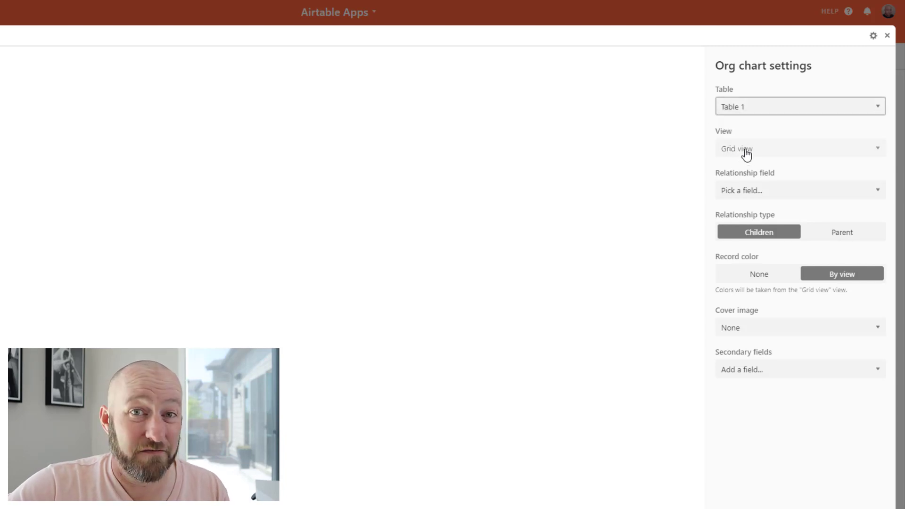
click(770, 192)
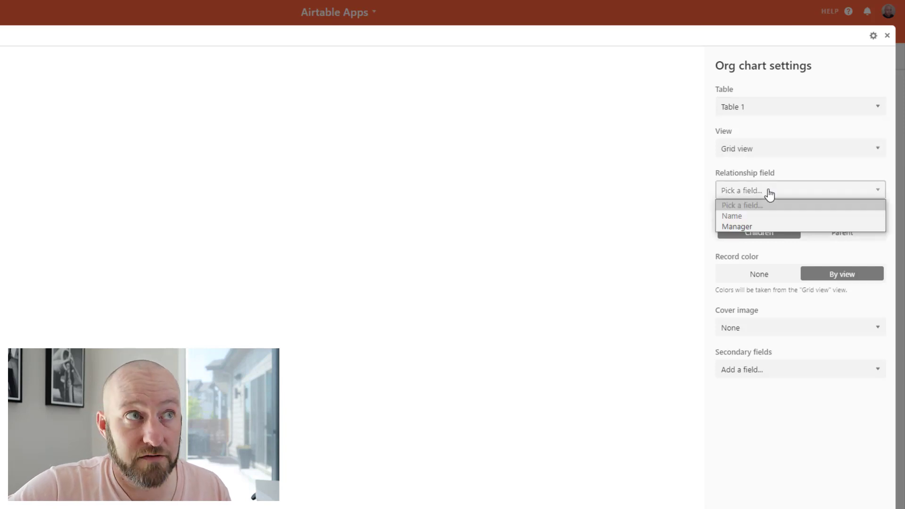
click(741, 227)
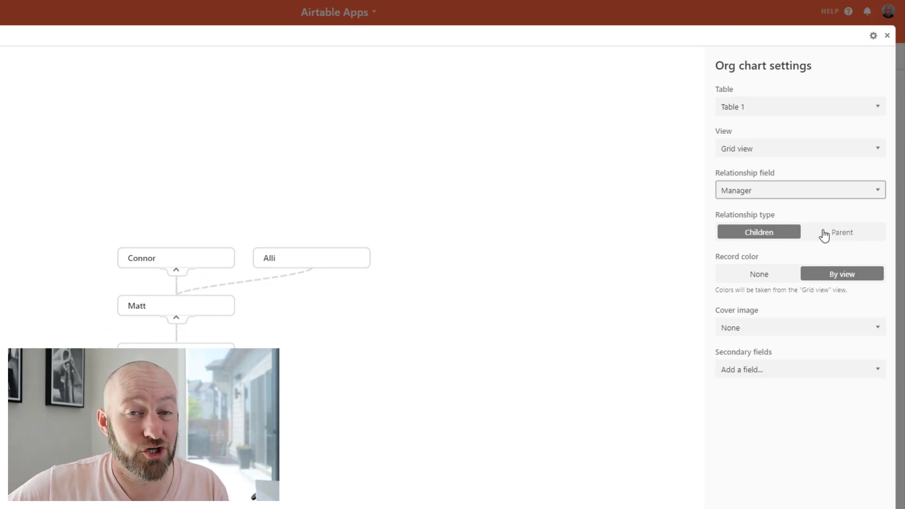
click(825, 235)
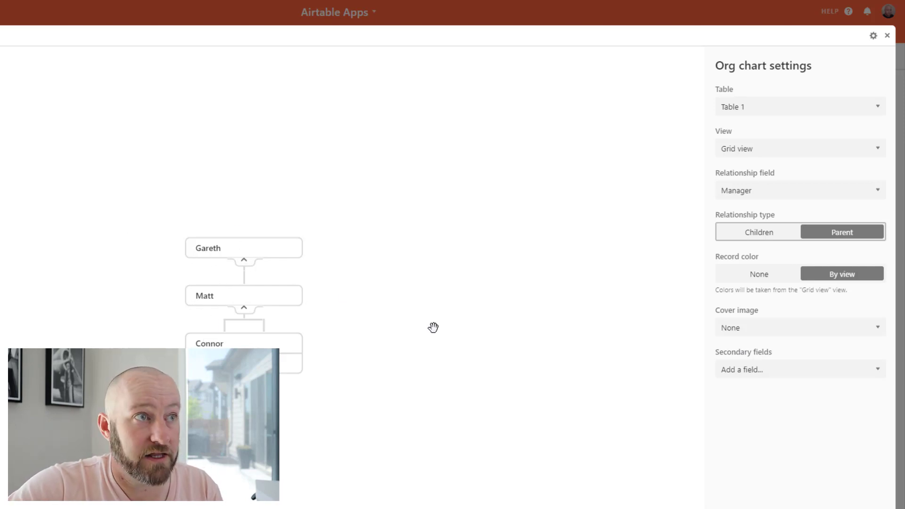
- Replace Matt with Gareth as Alli's manager, then close the org chart settings
click(273, 6)
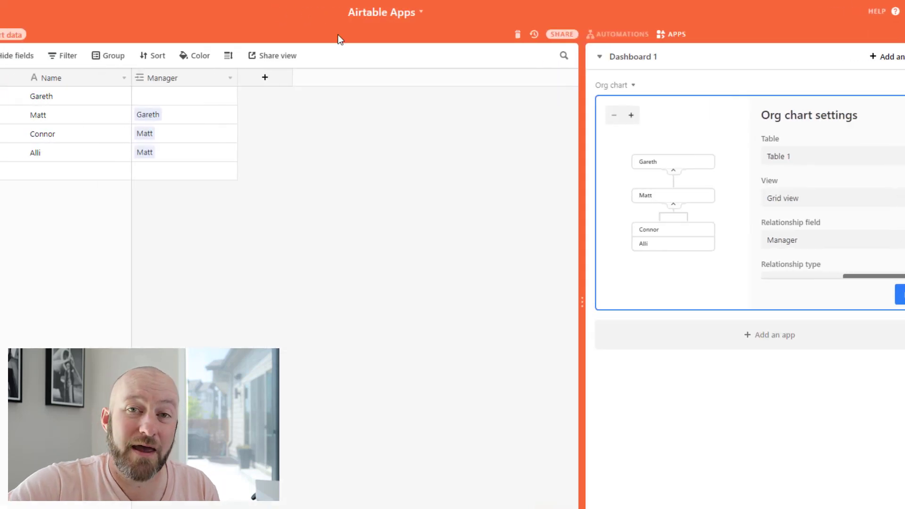
click(169, 158)
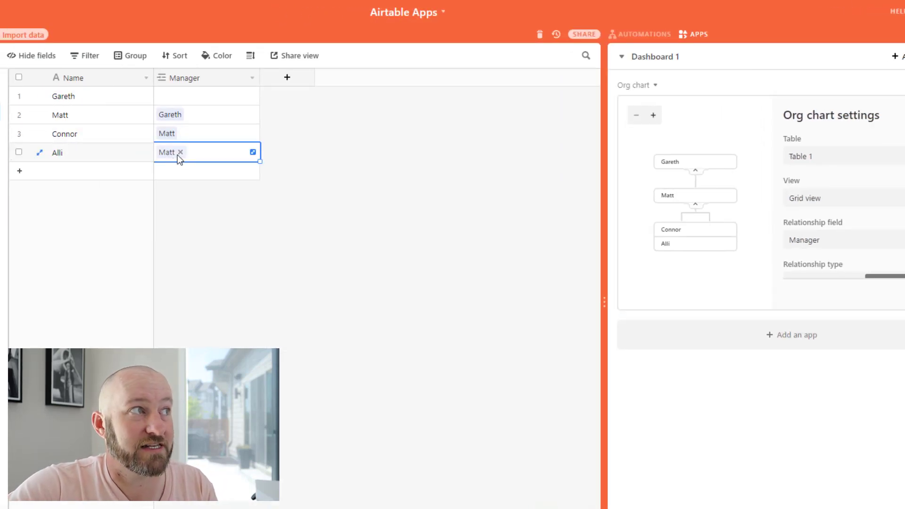
click(177, 155)
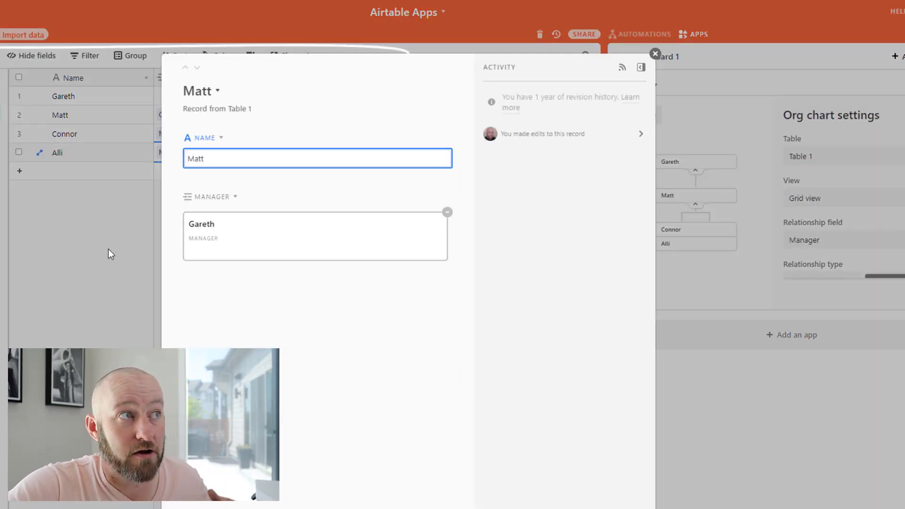
click(106, 249)
click(180, 152)
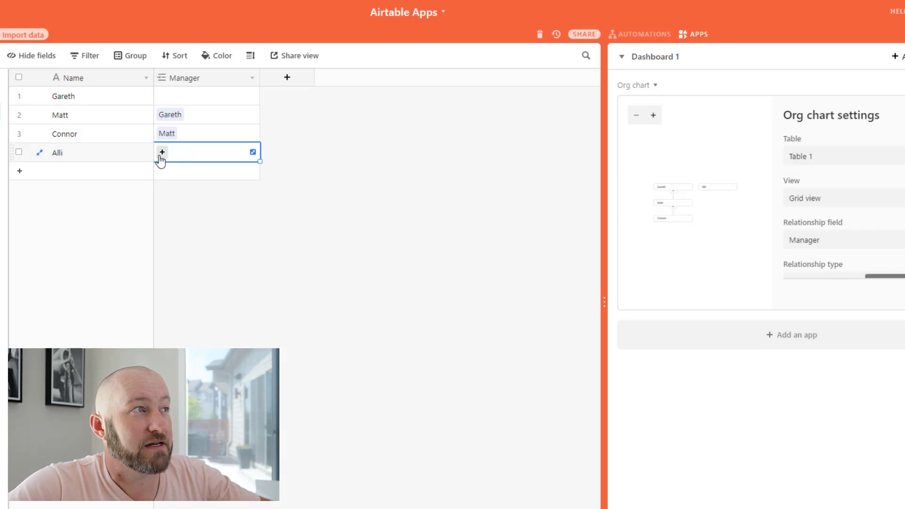
click(161, 153)
click(43, 74)
click(697, 202)
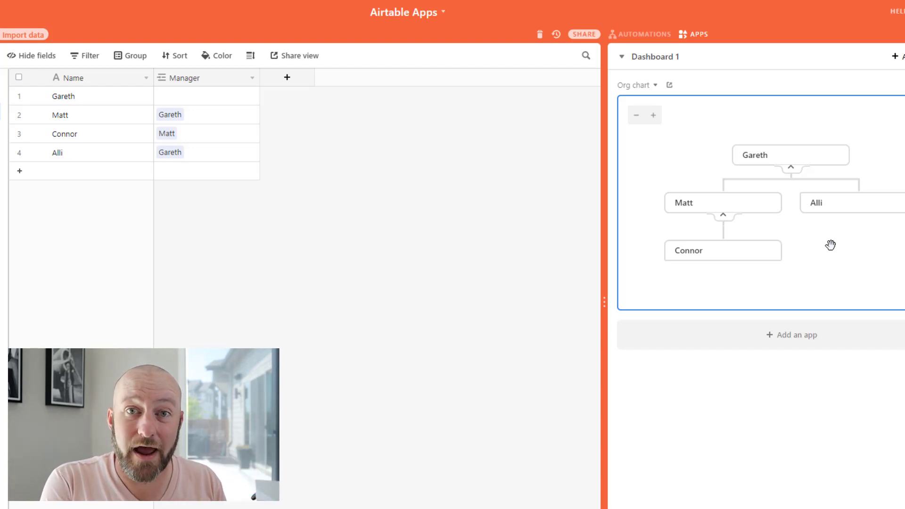
- Bring up the Marketplace Apps window with the dashboard's 'Add an app' button
click(790, 346)
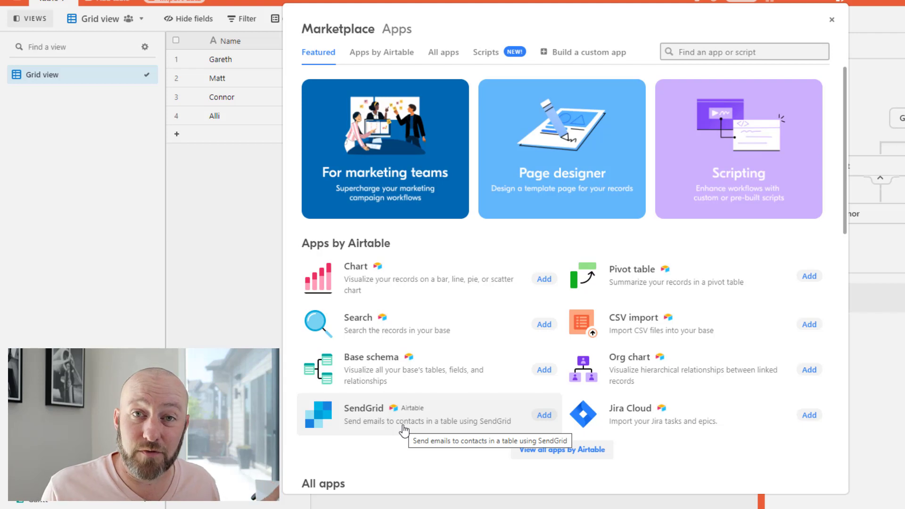
- Show the Scripts listing in the Marketplace window instead of featured apps
click(484, 52)
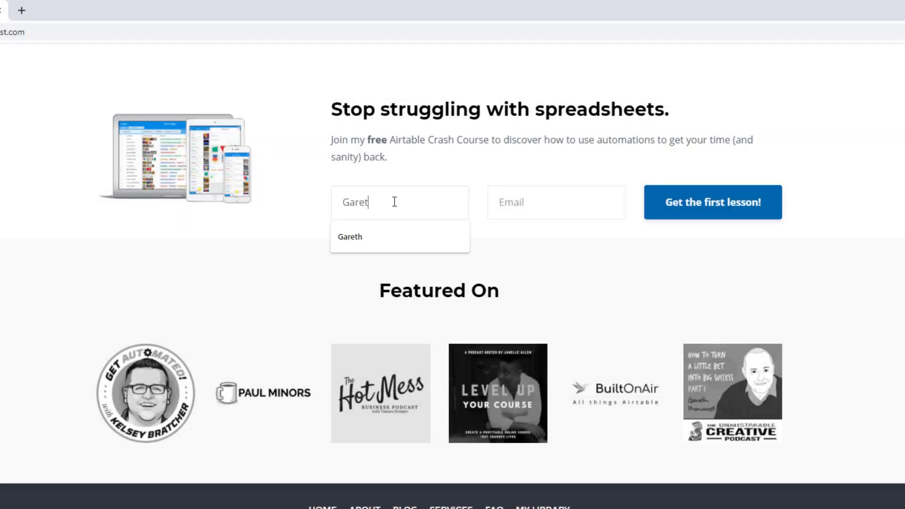
- Accept the autofilled first name and suggested email on the signup, then go to Services
key(Tab)
text(gare)
key(Down)
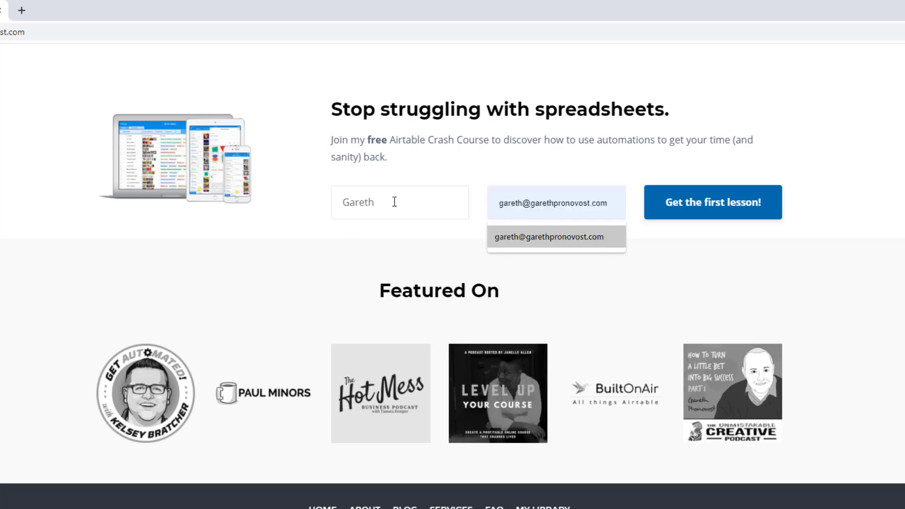
key(Return)
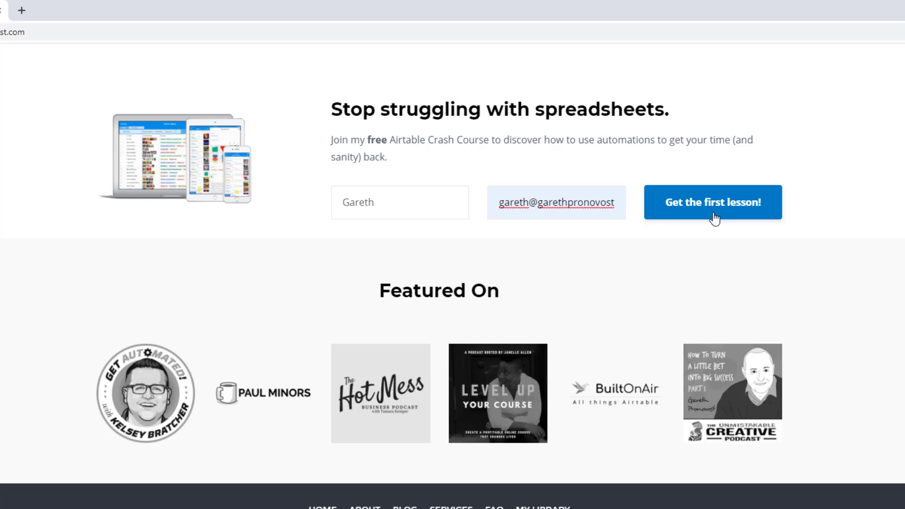
scroll(715, 217, up, 10)
scroll(714, 218, up, 10)
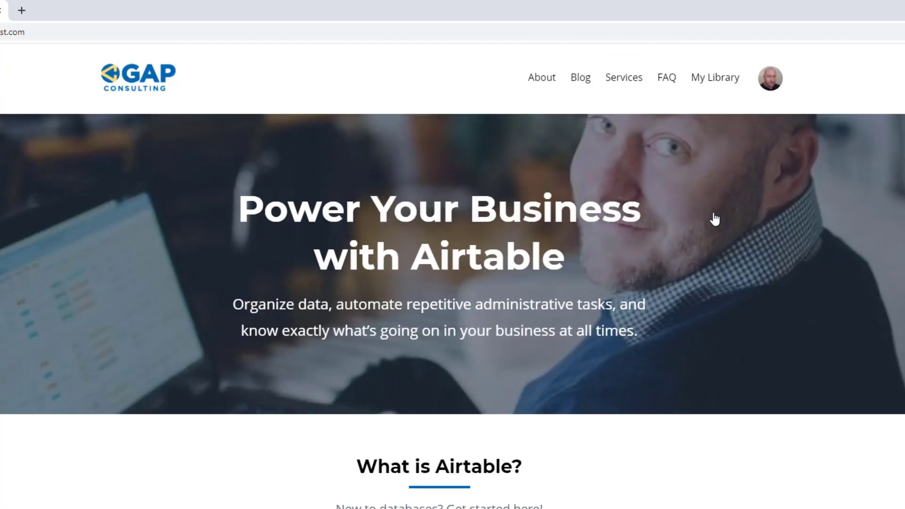
click(625, 86)
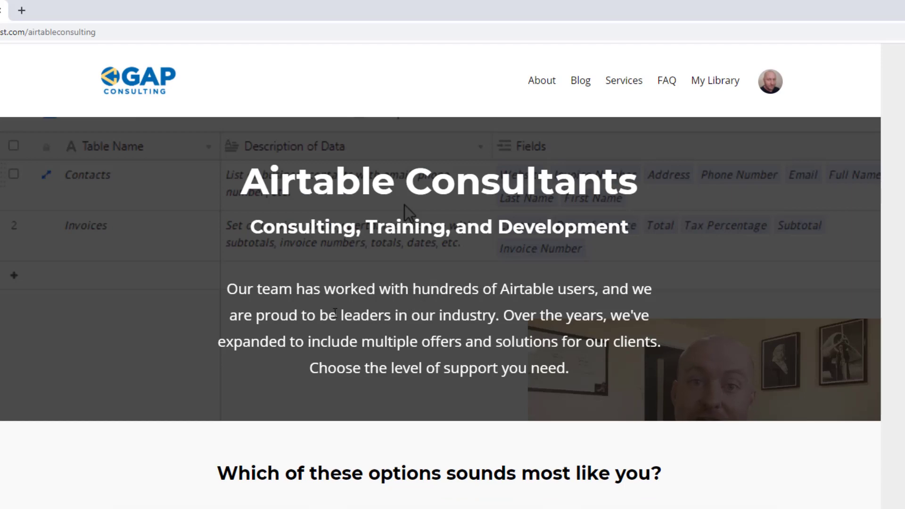
scroll(331, 319, down, 5)
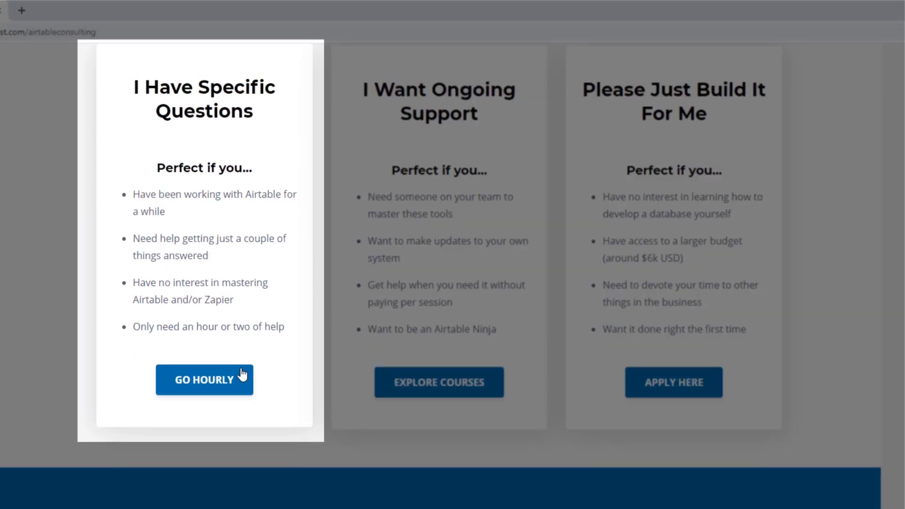